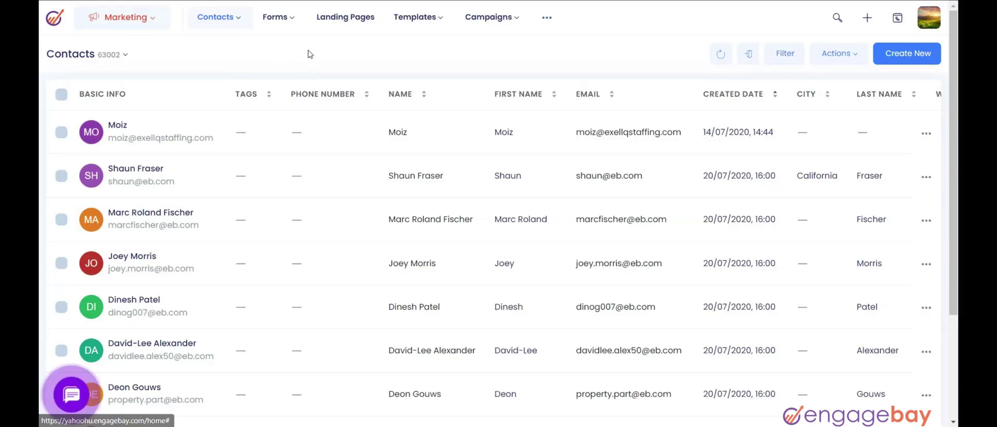
Open the Inline Forms list from the Forms menu.
mouse_move(275, 18)
left_click(293, 48)
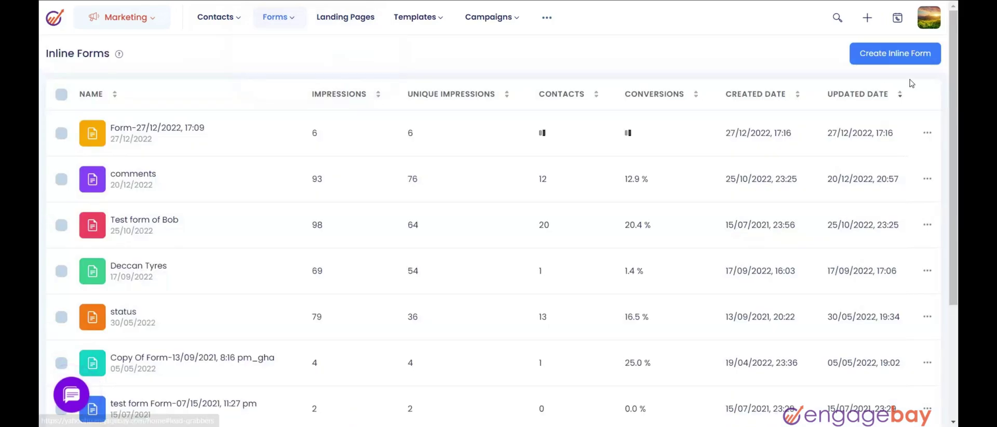
Create a new inline form and rename it 'Bob form'.
left_click(893, 58)
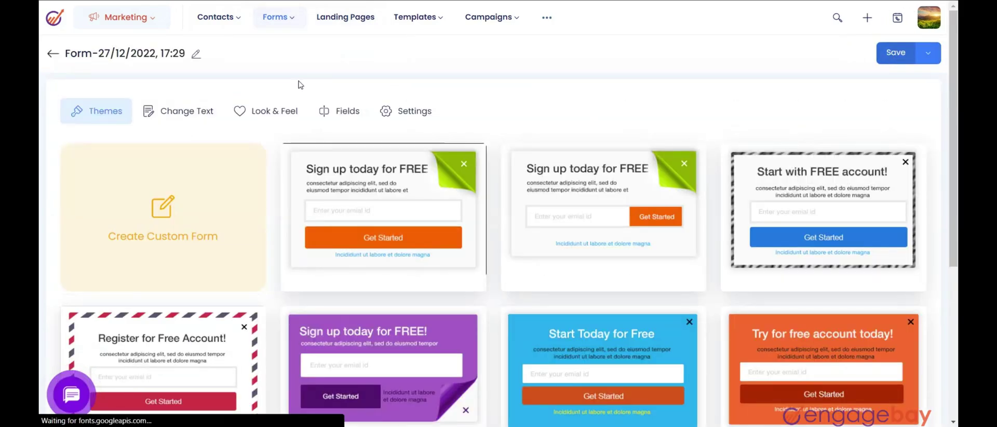
left_click(196, 55)
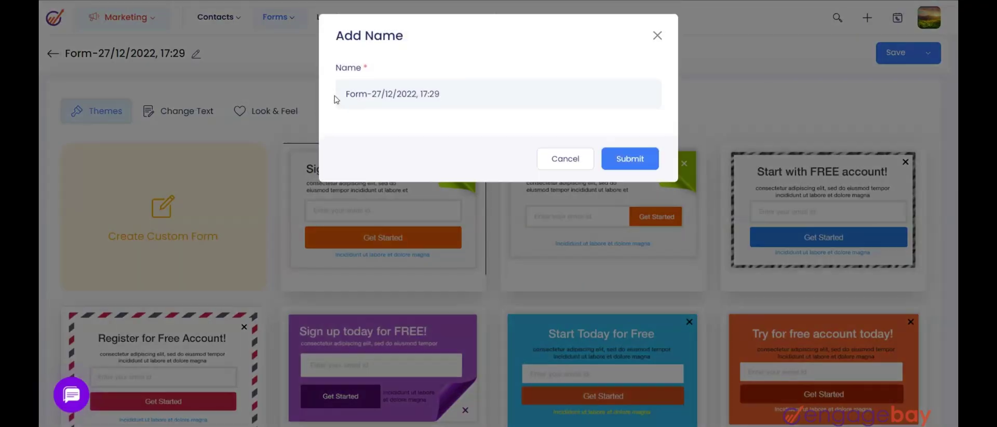
key("ctrl+a")
type("Bob form")
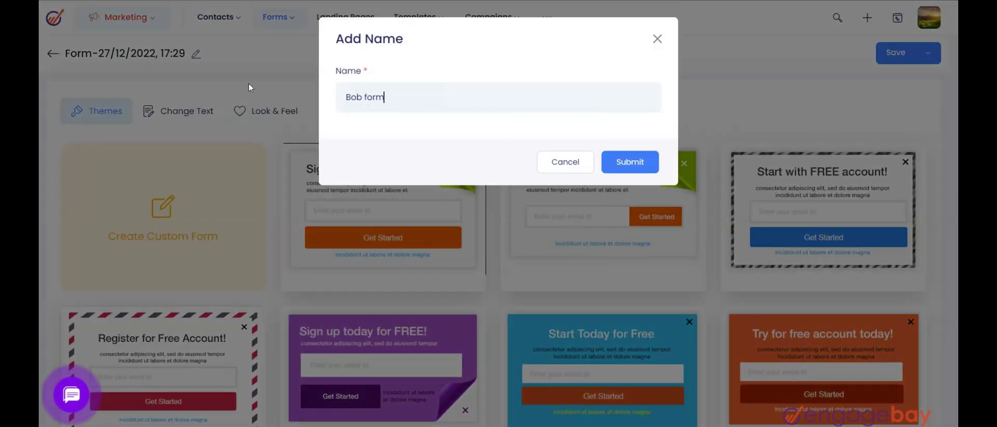
left_click(637, 167)
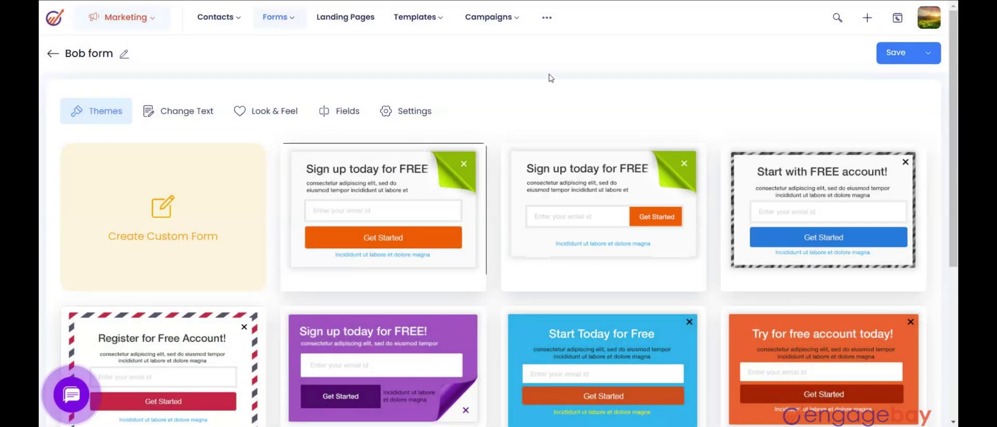
mouse_move(790, 253)
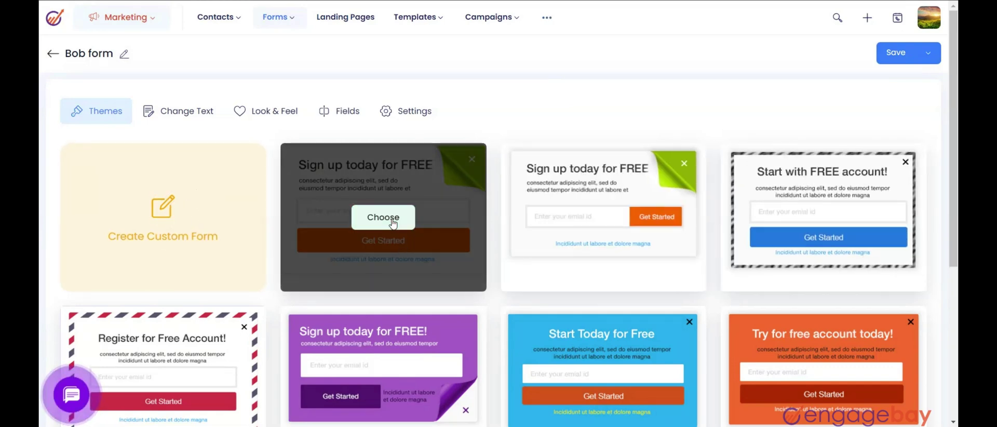
Apply the 'Sign up today for FREE' theme and review its text before the Look & Feel options.
left_click(393, 219)
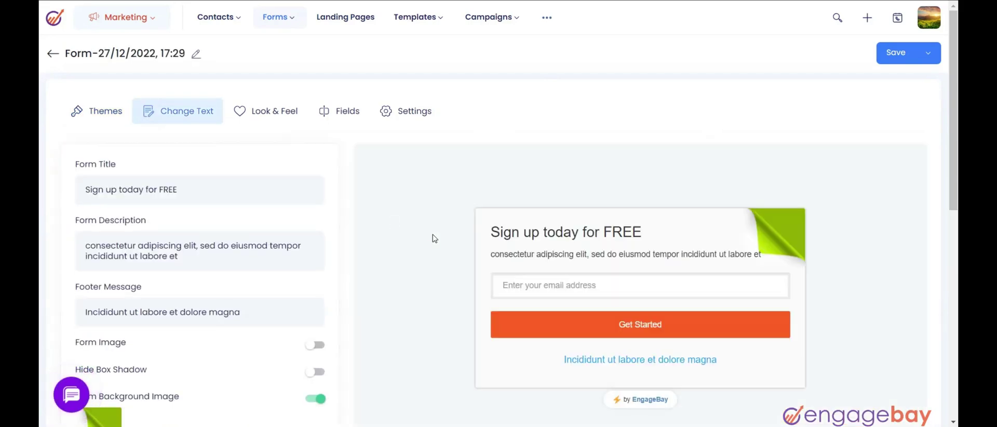
scroll(434, 239, "down", 1)
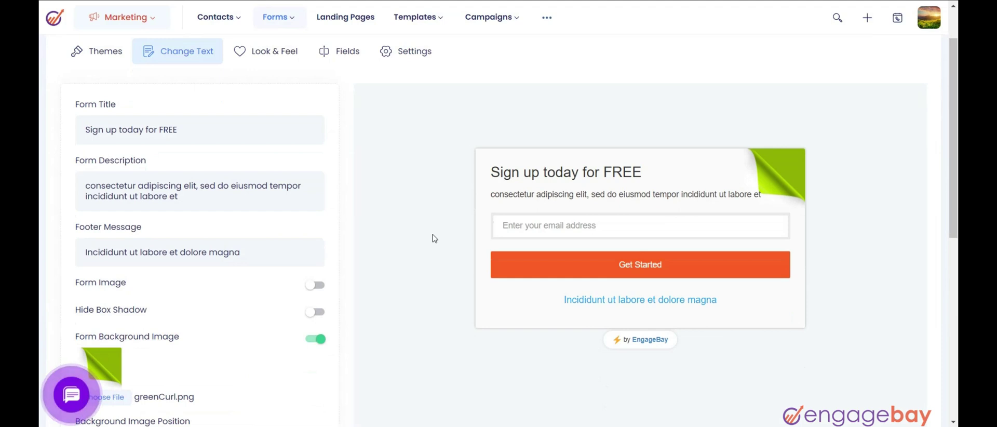
left_click(208, 58)
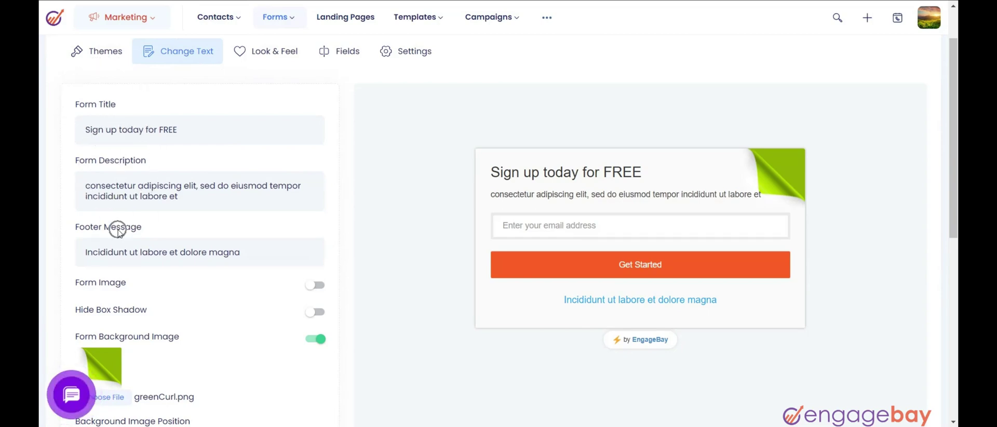
scroll(163, 260, "down", 5)
scroll(164, 263, "up", 7)
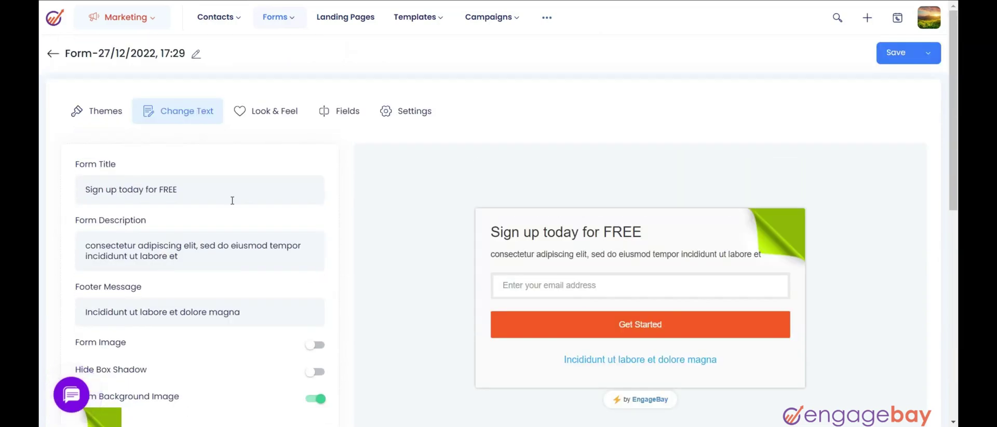
left_click(687, 281)
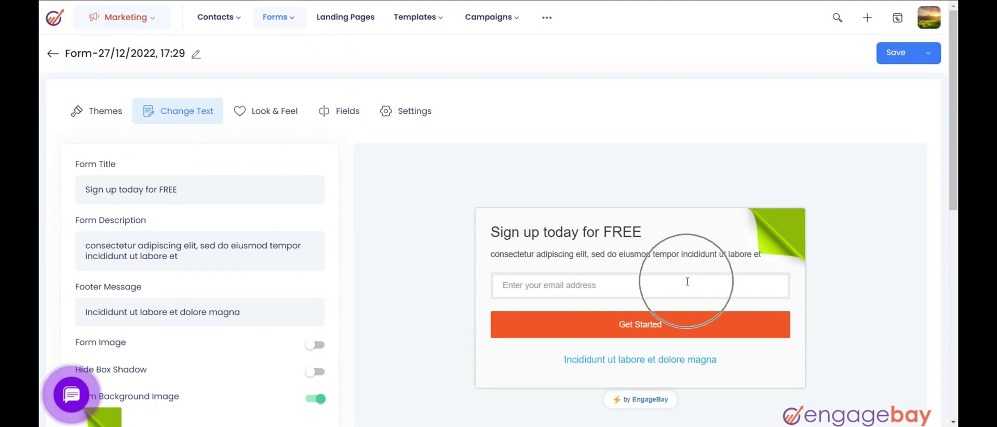
left_click(276, 116)
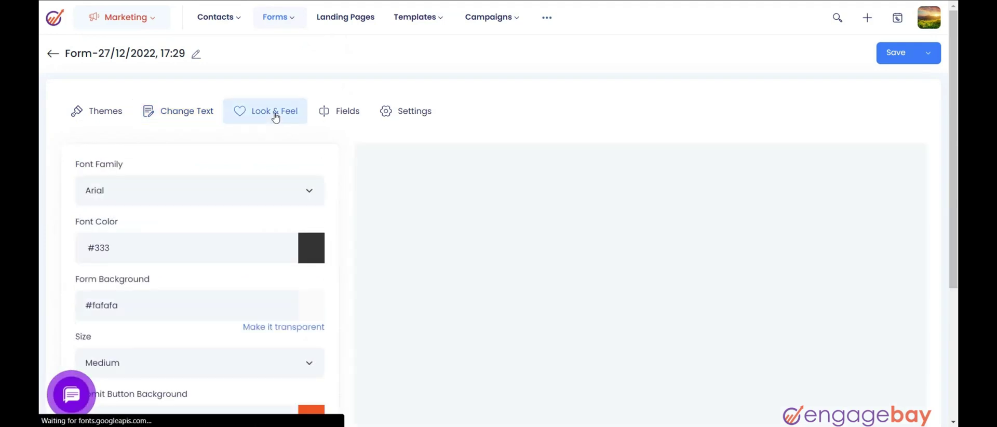
Change options in the form's Look & Feel tab.
scroll(364, 185, "down", 1)
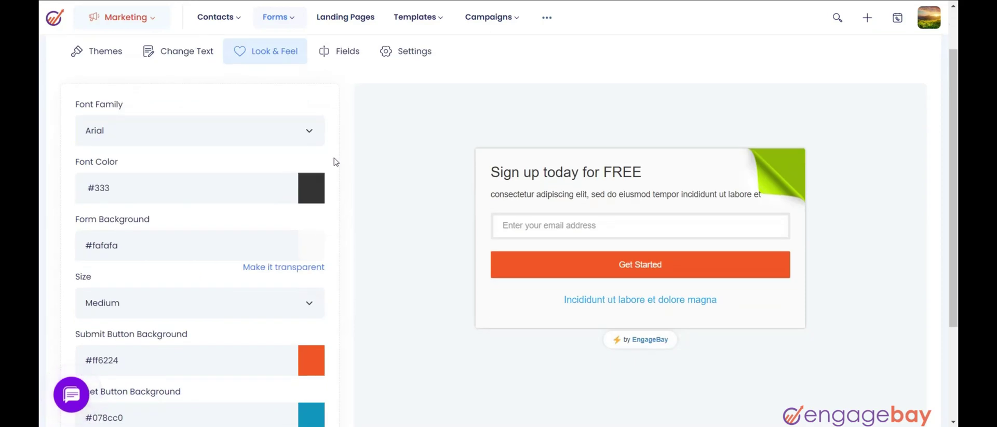
left_click(174, 191)
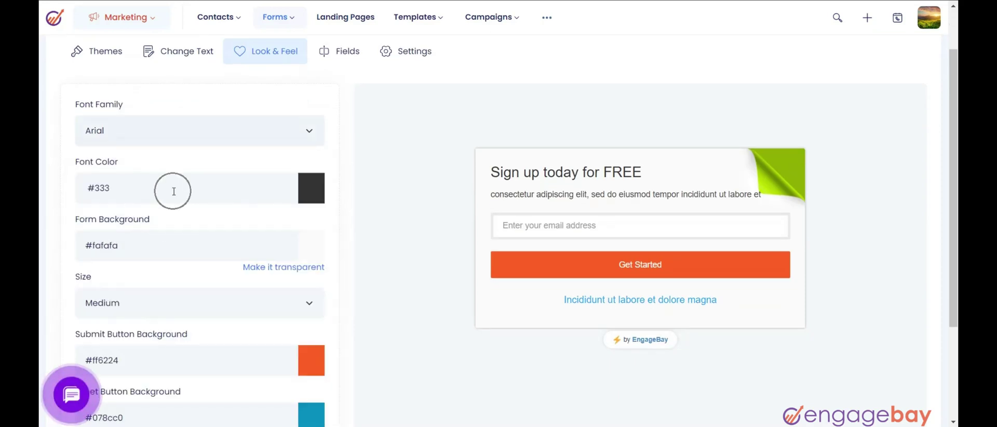
scroll(176, 249, "down", 1)
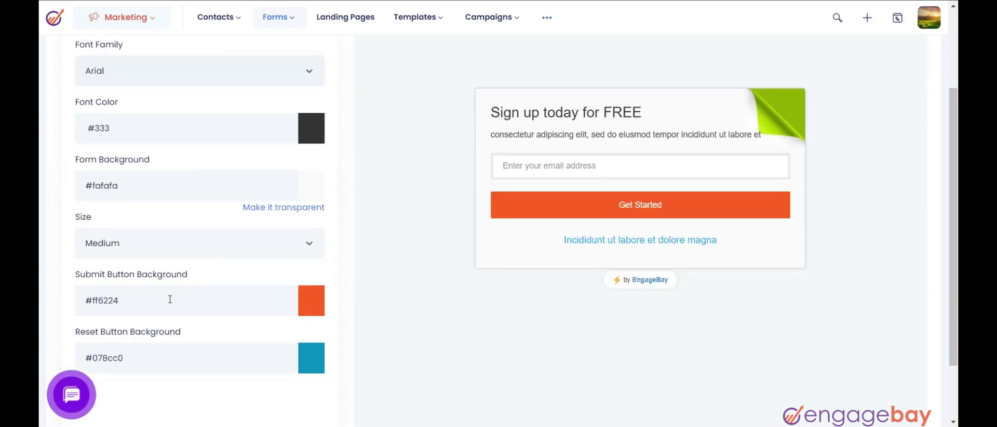
left_click(170, 299)
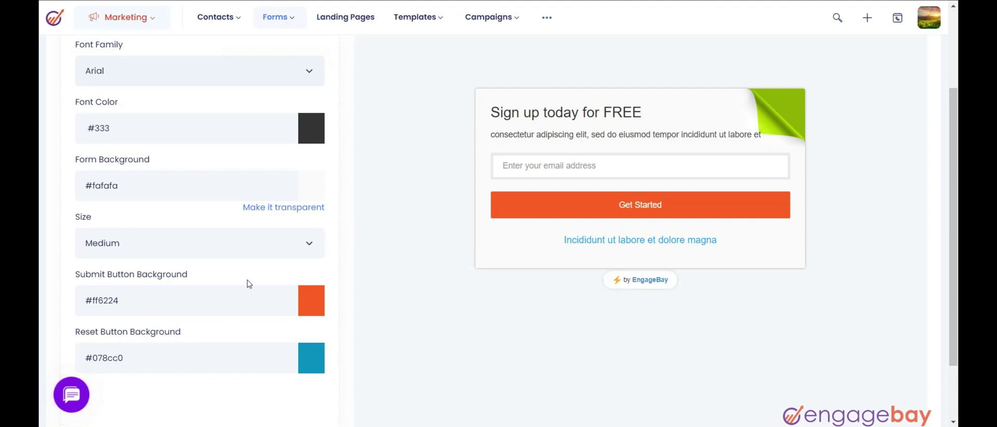
scroll(247, 283, "up", 2)
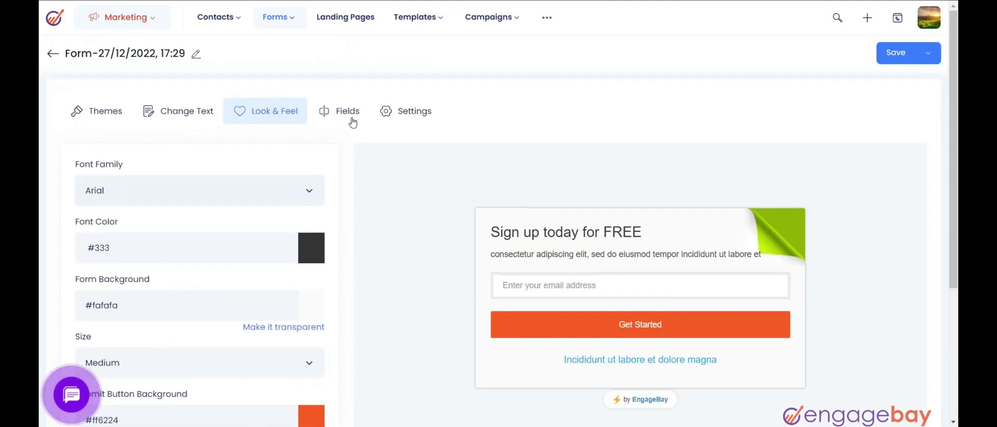
Add a required First Name field below the email field.
left_click(351, 119)
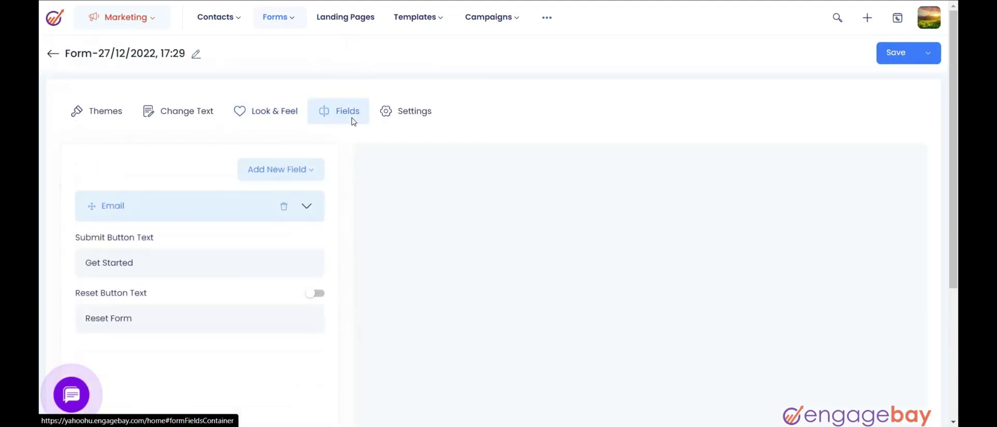
left_click(311, 175)
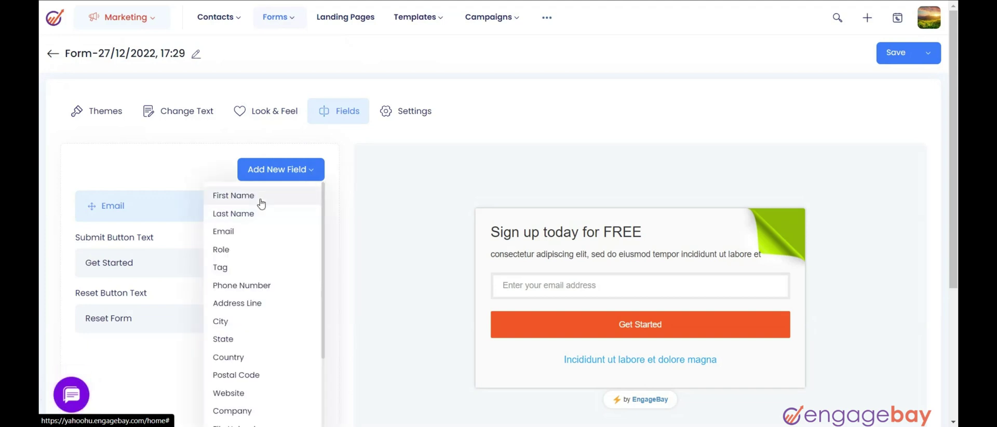
left_click(261, 204)
scroll(413, 252, "down", 1)
scroll(415, 253, "up", 1)
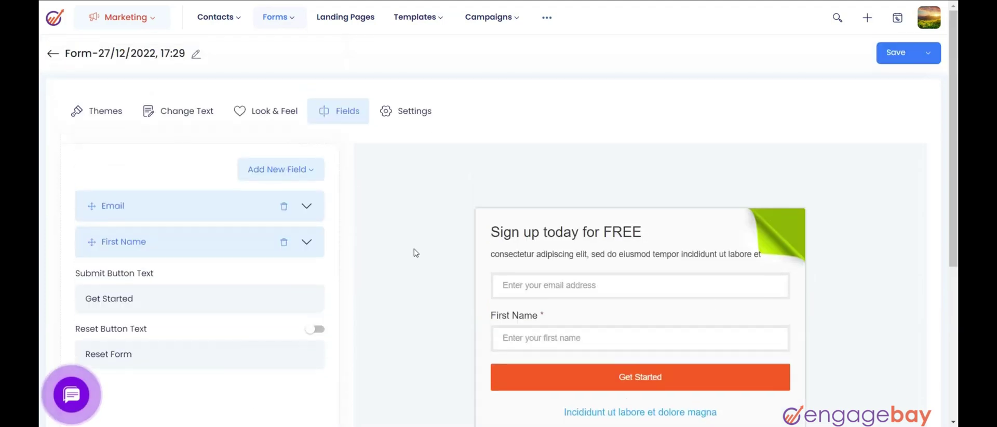
left_click(139, 298)
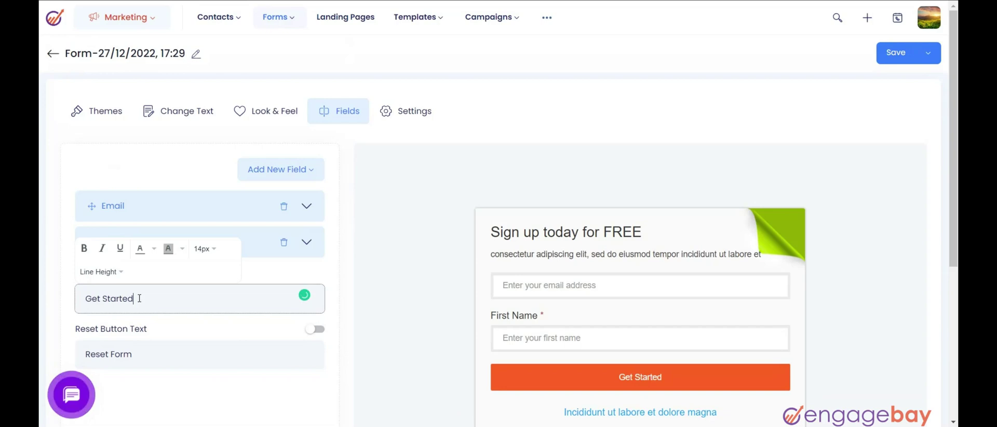
left_click(414, 116)
Set the form to redirect subscribers to another page after signing up.
scroll(220, 261, "down", 1)
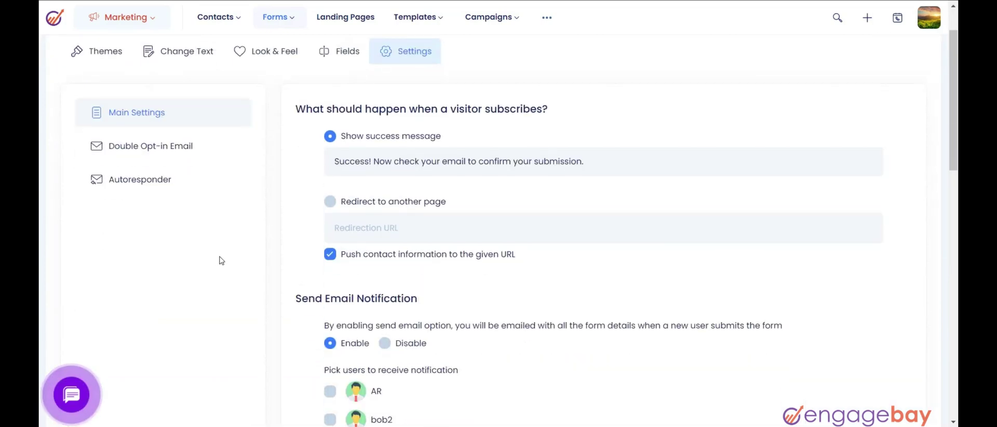
left_click(152, 114)
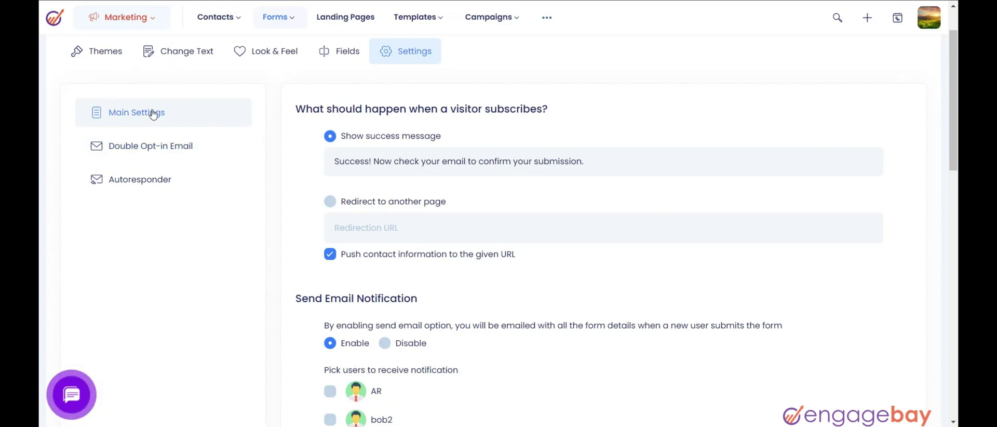
left_click(344, 147)
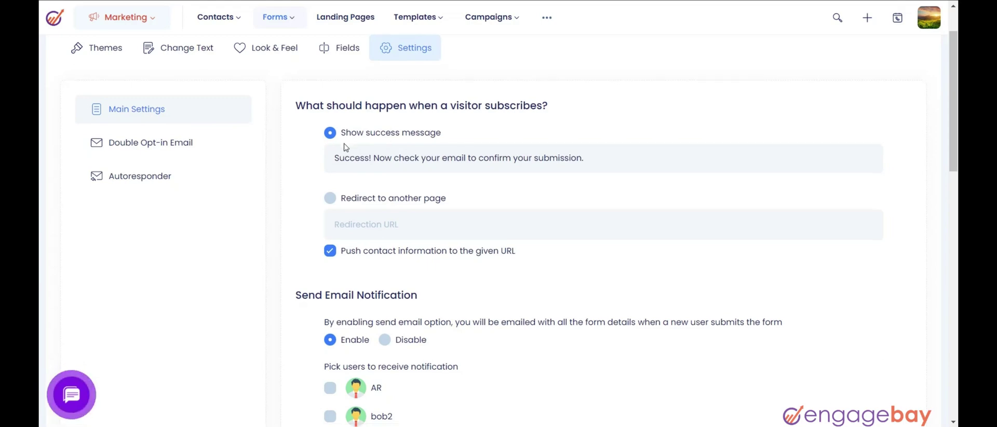
scroll(345, 147, "down", 1)
left_click(335, 150)
left_click(335, 149)
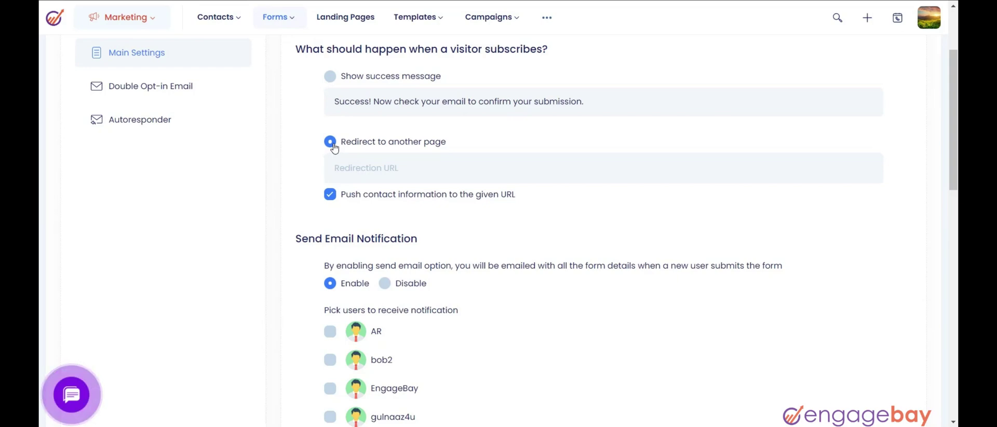
scroll(520, 261, "down", 1)
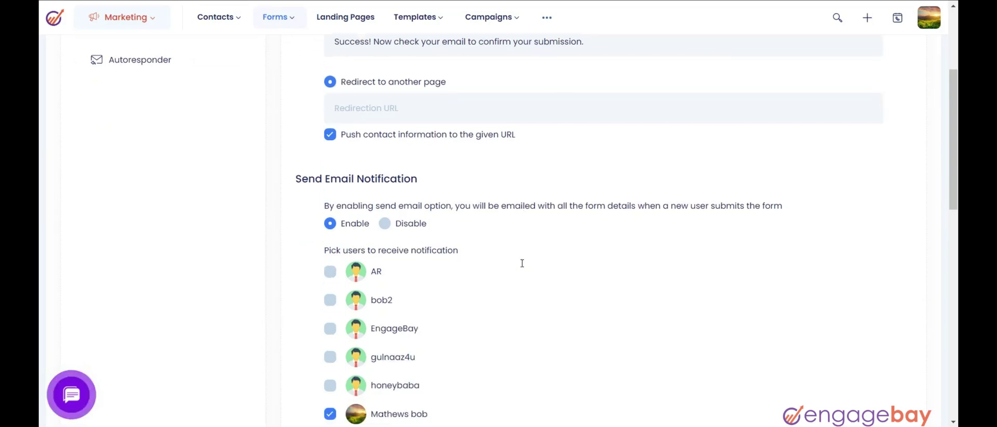
left_click(365, 197)
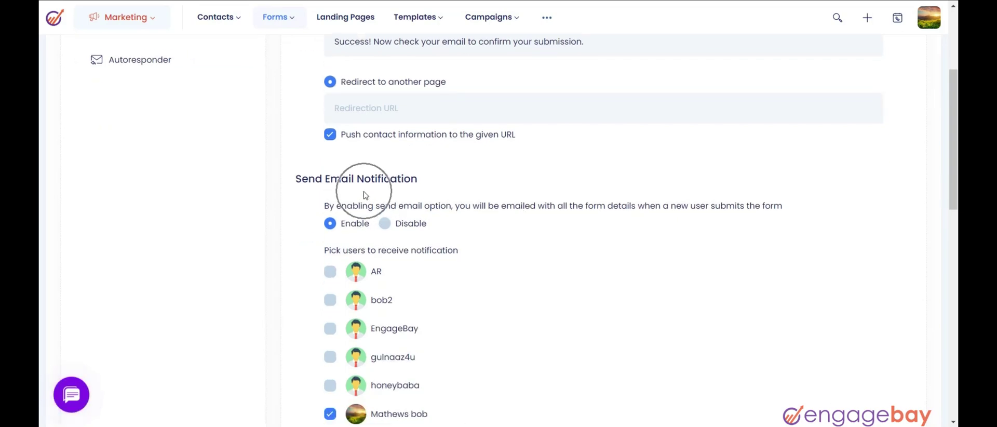
scroll(487, 254, "down", 1)
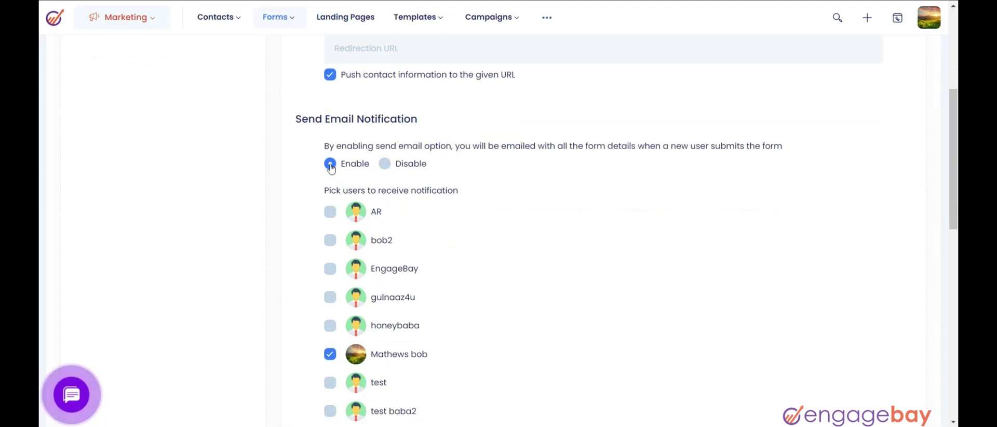
Send form notifications to the selected team members from the company sender address.
left_click(332, 268)
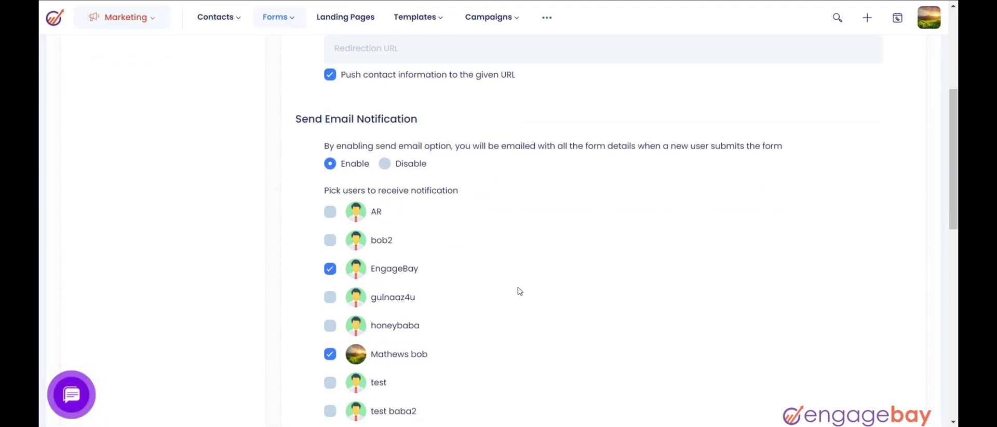
scroll(517, 289, "down", 2)
left_click(331, 177)
scroll(530, 236, "down", 1)
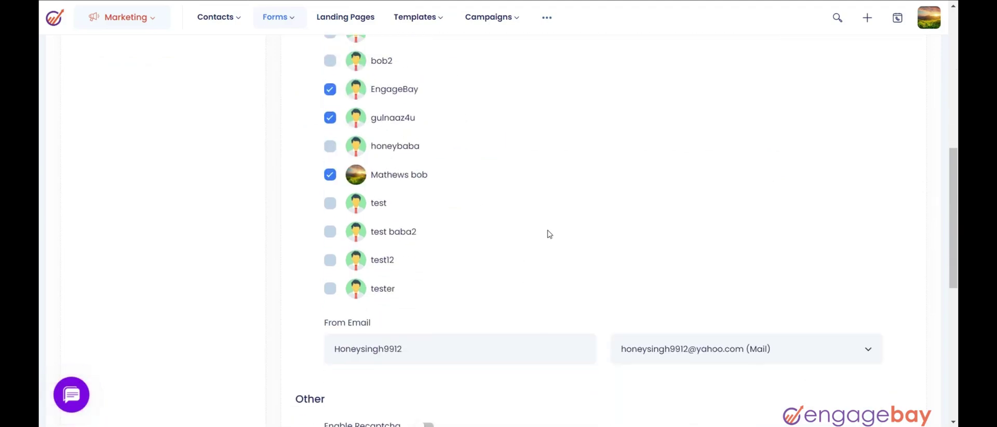
scroll(537, 225, "down", 3)
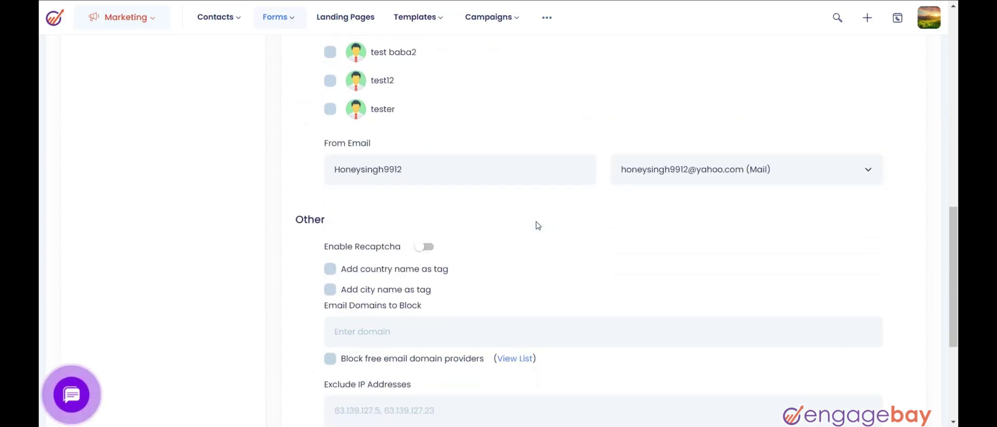
left_click(789, 183)
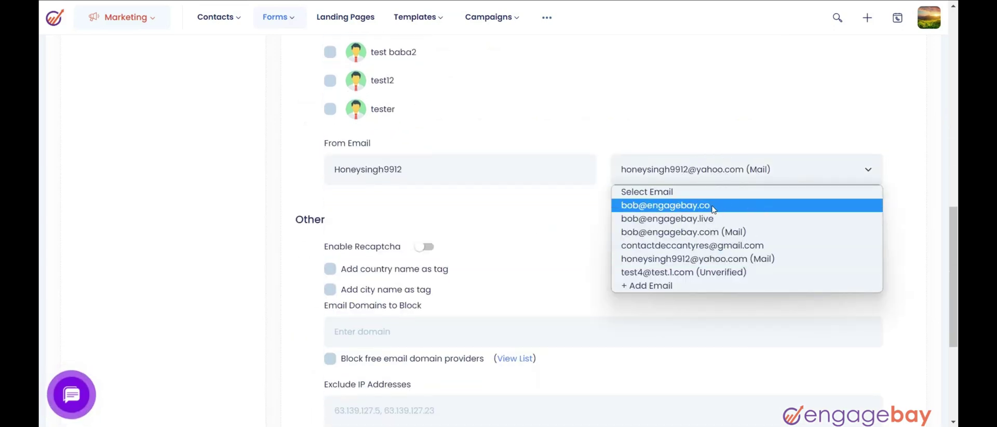
left_click(712, 207)
Enable reCAPTCHA and tag new contacts with their country and city names.
scroll(677, 244, "down", 1)
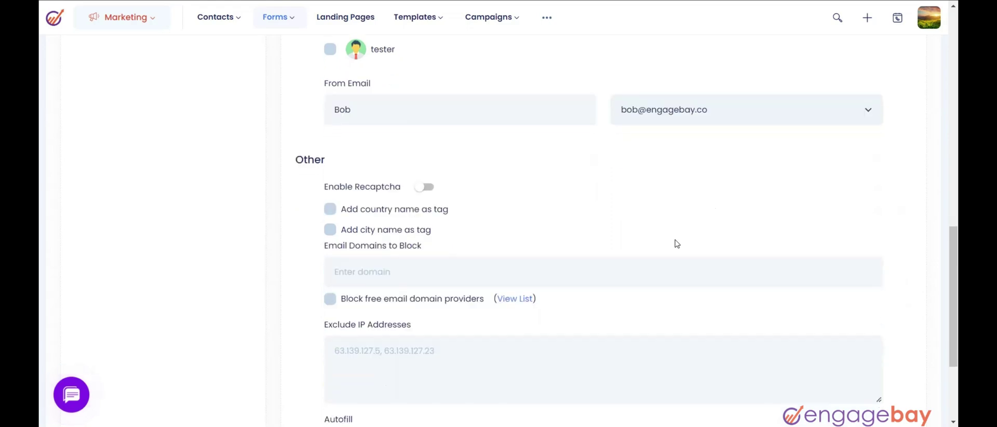
left_click(426, 188)
left_click(329, 210)
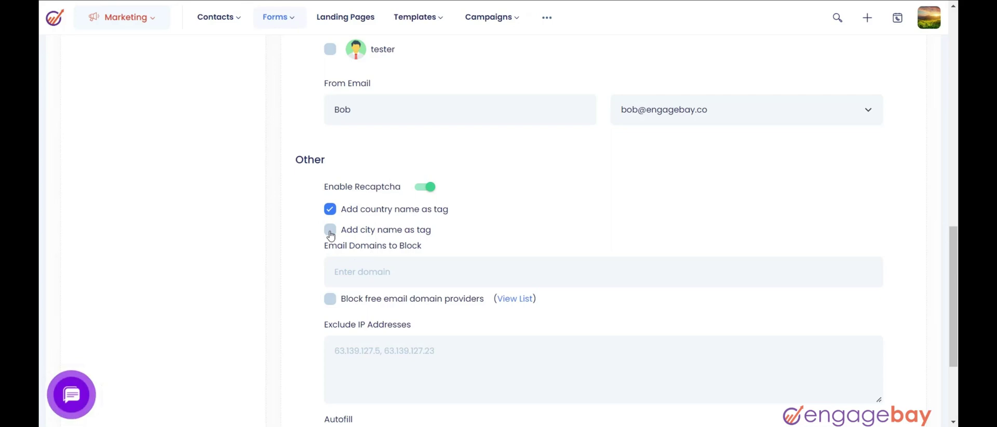
left_click(330, 230)
scroll(622, 245, "down", 3)
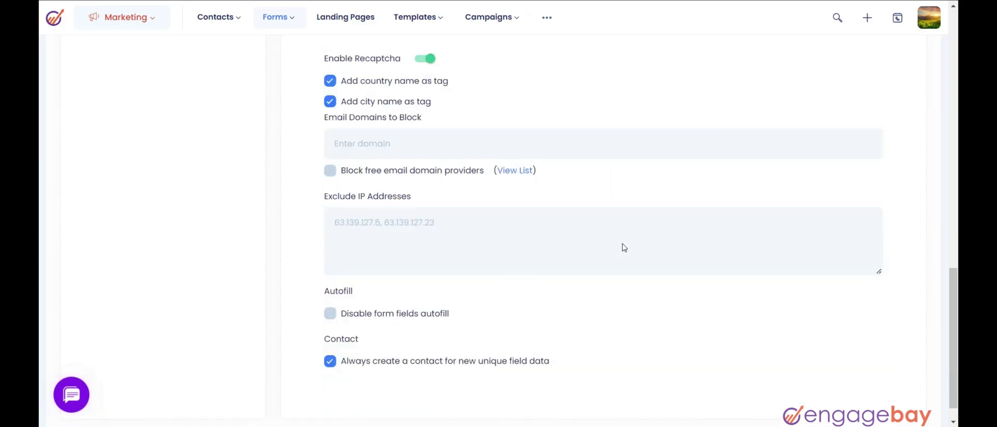
scroll(622, 242, "up", 15)
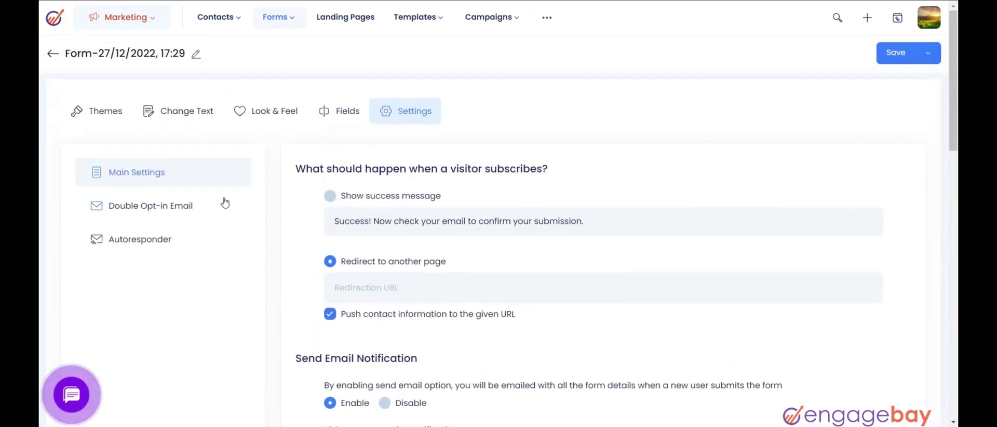
Enable the double opt-in confirmation email, keeping the current sender address.
left_click(185, 197)
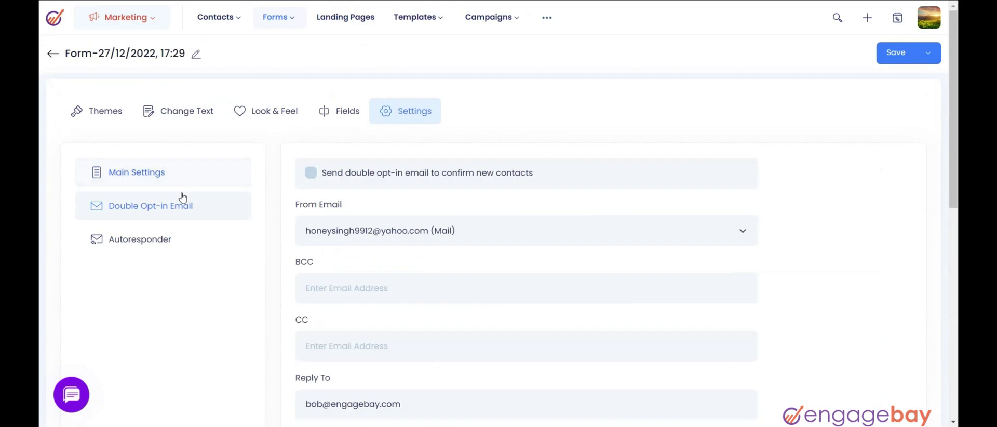
scroll(605, 279, "down", 1)
scroll(605, 279, "down", 1)
left_click(310, 113)
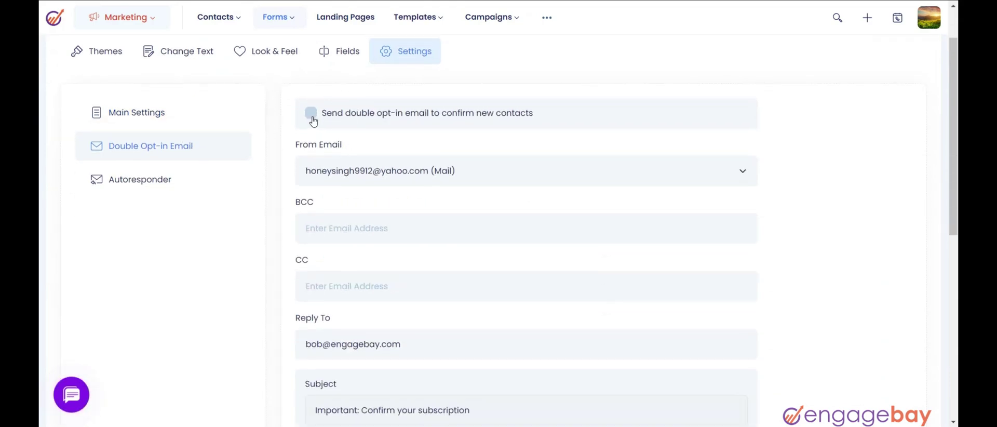
scroll(539, 245, "down", 2)
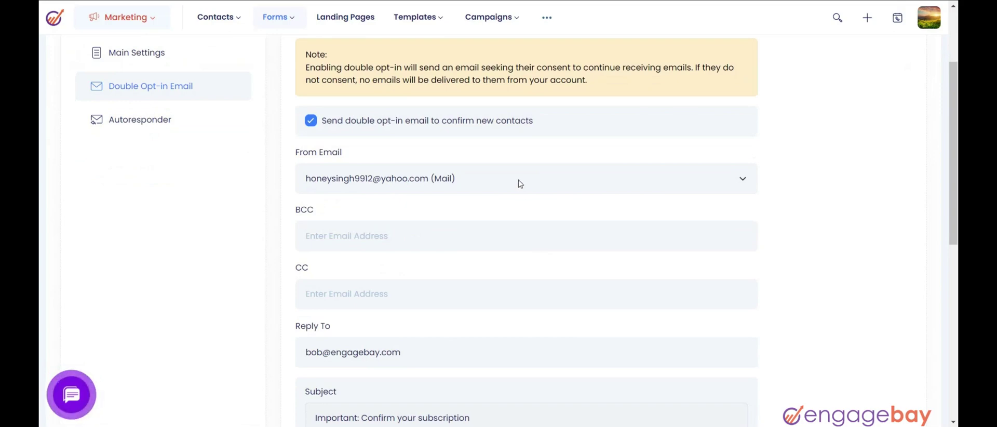
left_click(520, 183)
left_click(540, 263)
scroll(550, 274, "down", 8)
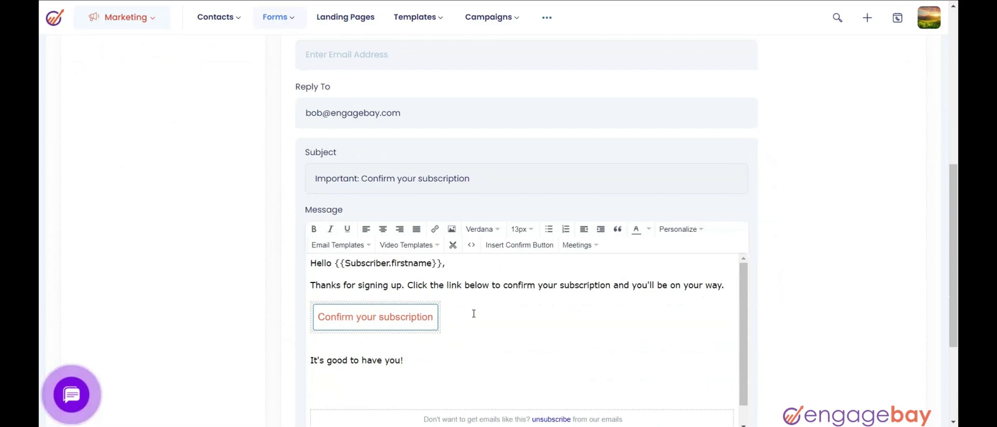
scroll(474, 313, "up", 10)
left_click(135, 131)
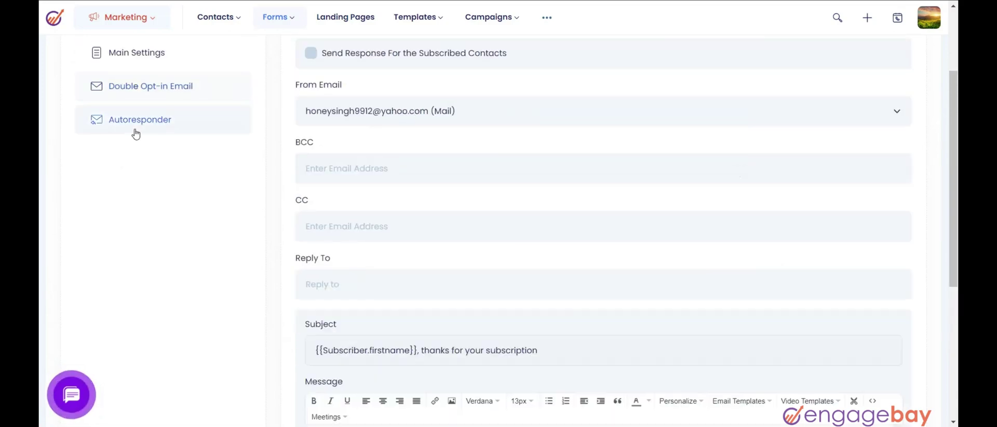
Enable the subscriber autoresponder from a different sender address and save the form.
left_click(312, 54)
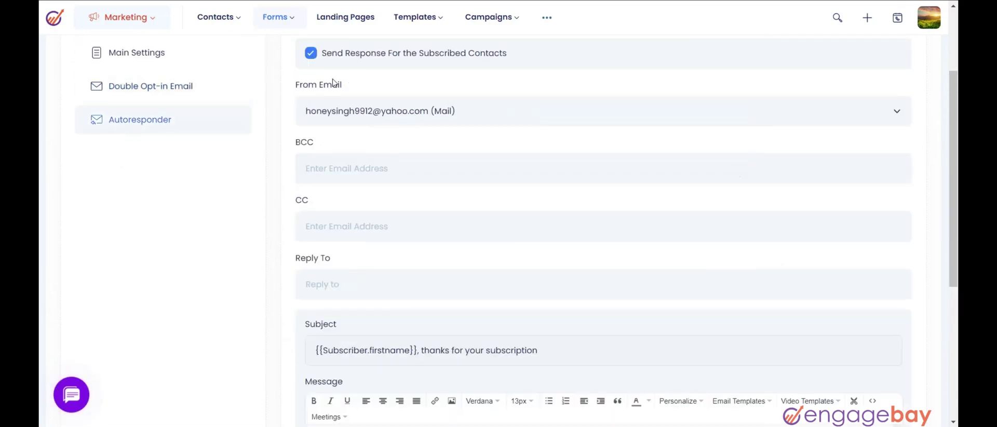
left_click(467, 110)
left_click(427, 149)
scroll(474, 214, "down", 3)
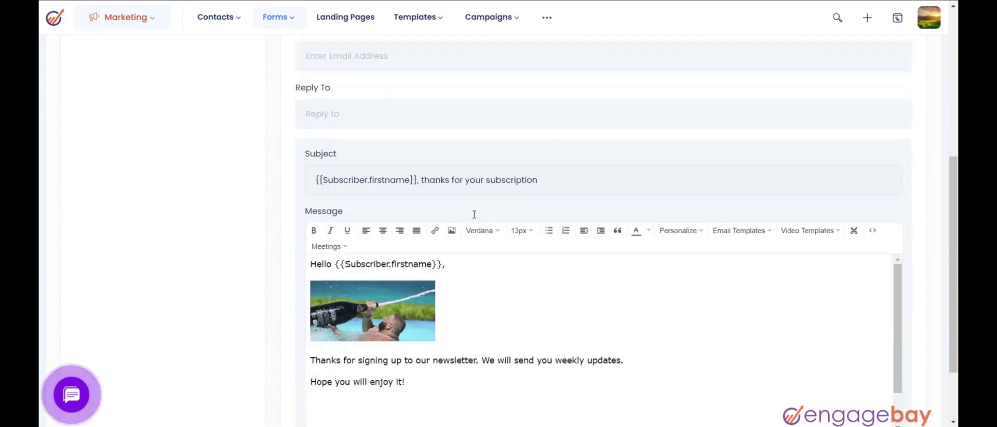
scroll(492, 272, "down", 2)
scroll(690, 276, "up", 2)
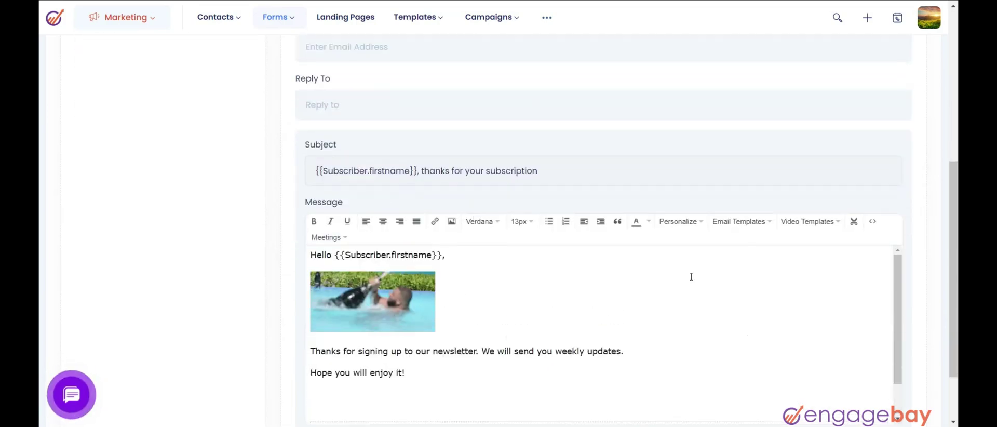
scroll(924, 160, "up", 10)
left_click(903, 53)
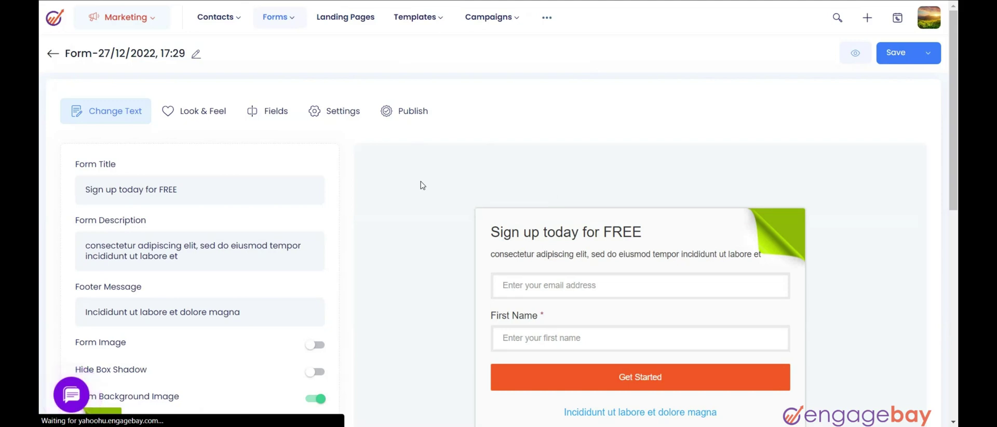
Copy the form's direct link from Publish and view its embed code.
left_click(413, 114)
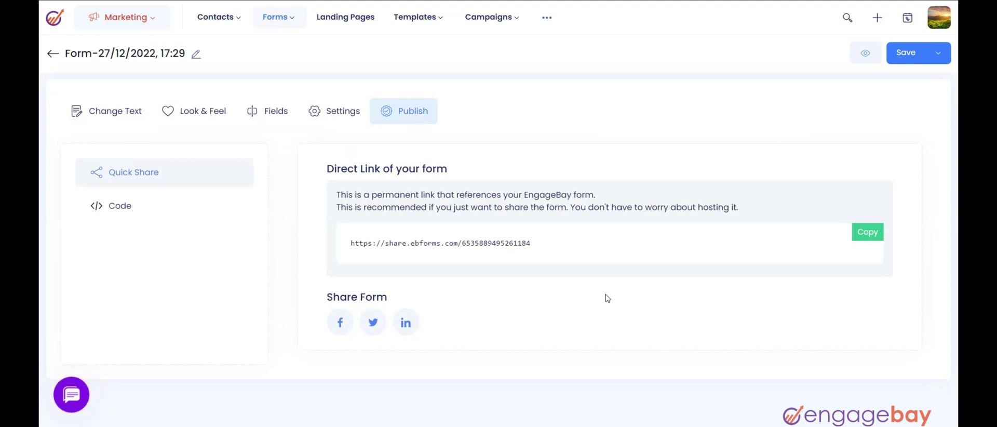
left_click(880, 233)
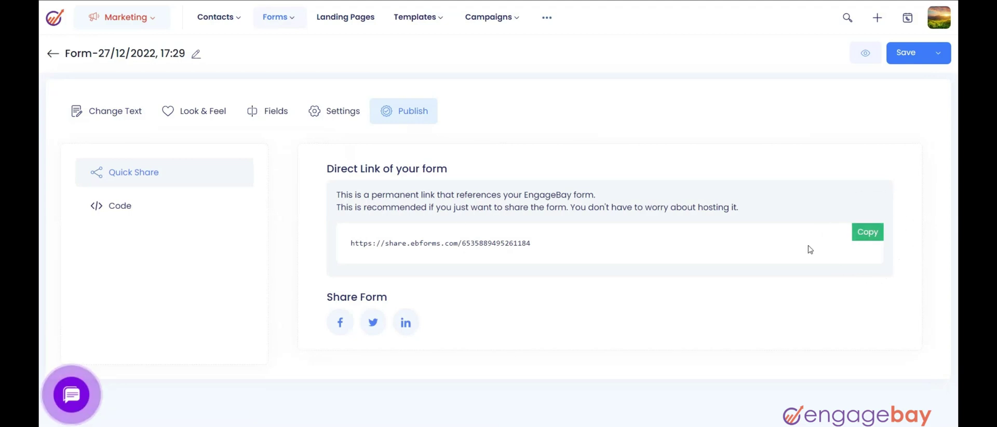
left_click_drag(350, 244, 543, 244)
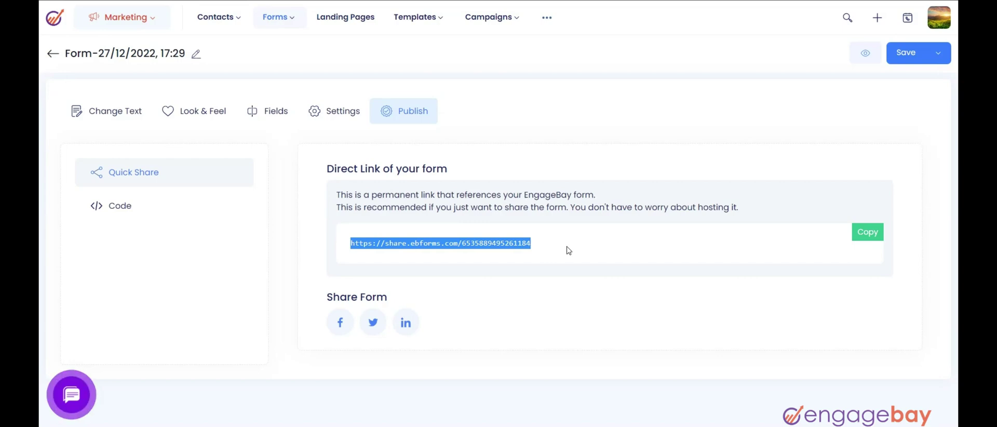
left_click(129, 208)
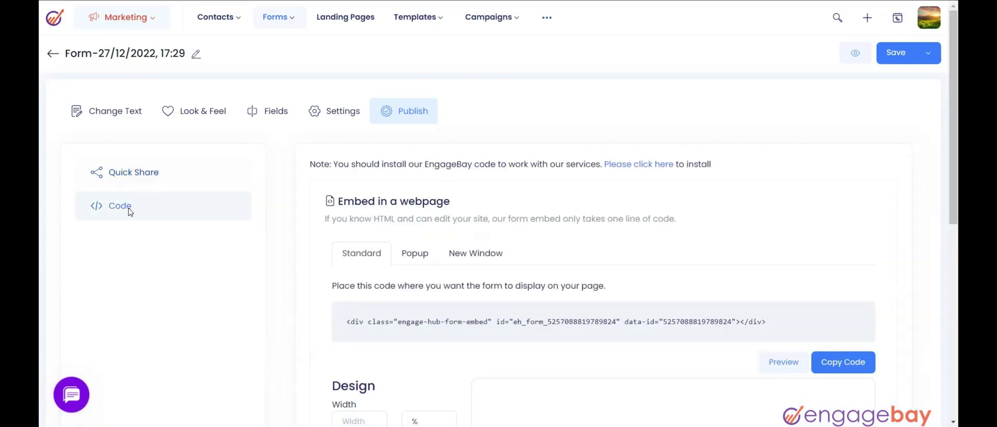
scroll(530, 311, "down", 2)
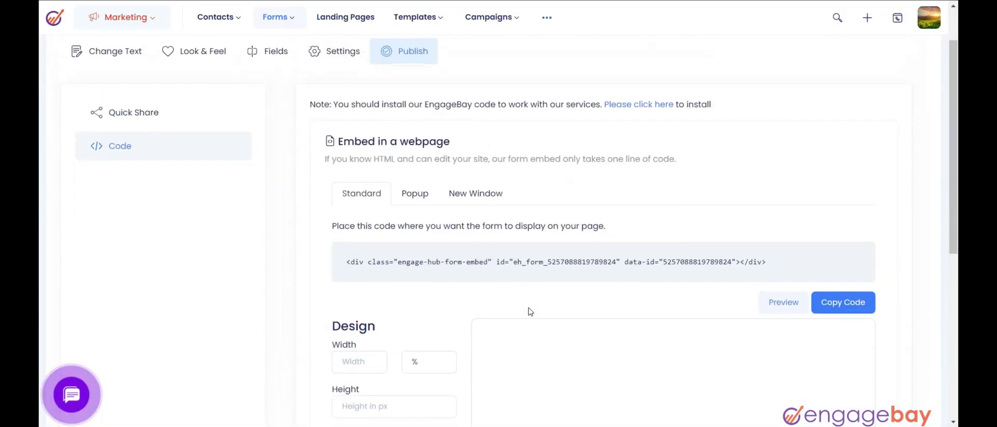
scroll(530, 311, "down", 2)
scroll(530, 311, "up", 2)
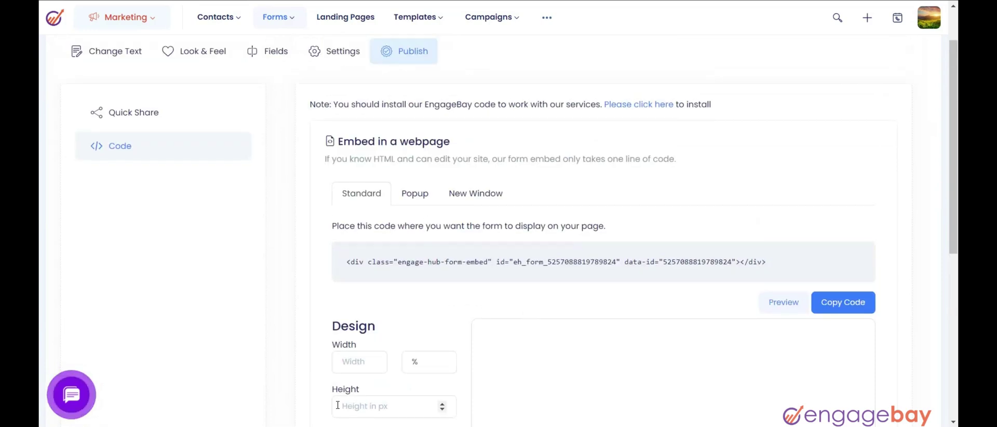
scroll(367, 371, "down", 6)
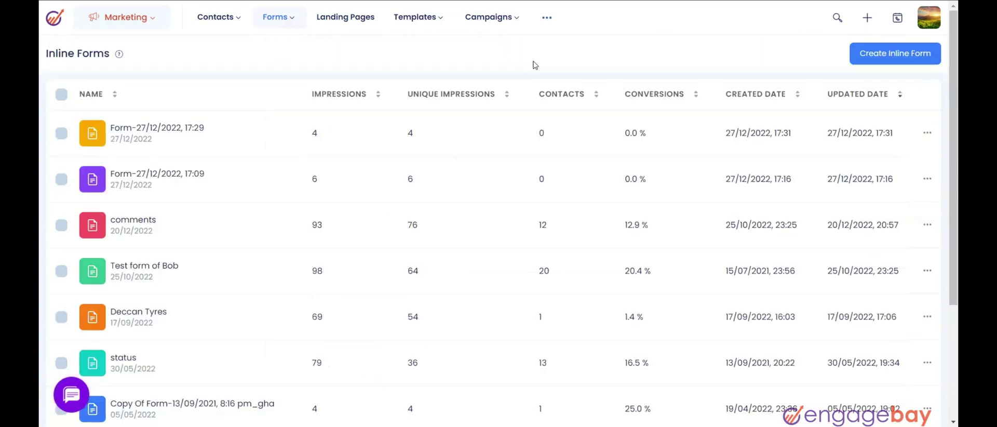
View the newest inline form's embed code, permanent link and source code.
left_click(927, 134)
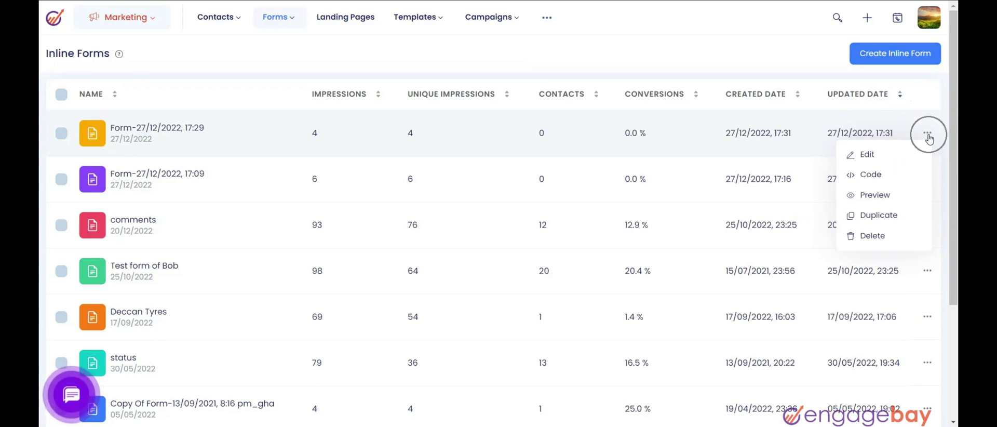
left_click(877, 183)
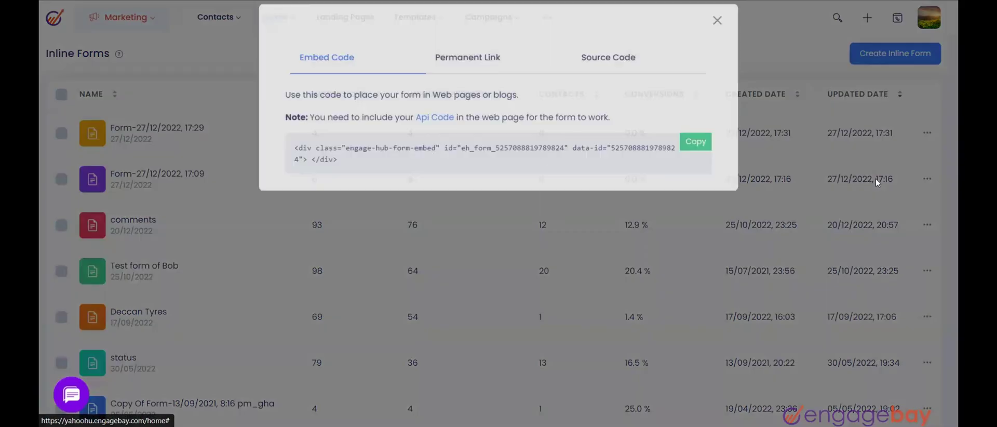
left_click(447, 82)
left_click(630, 76)
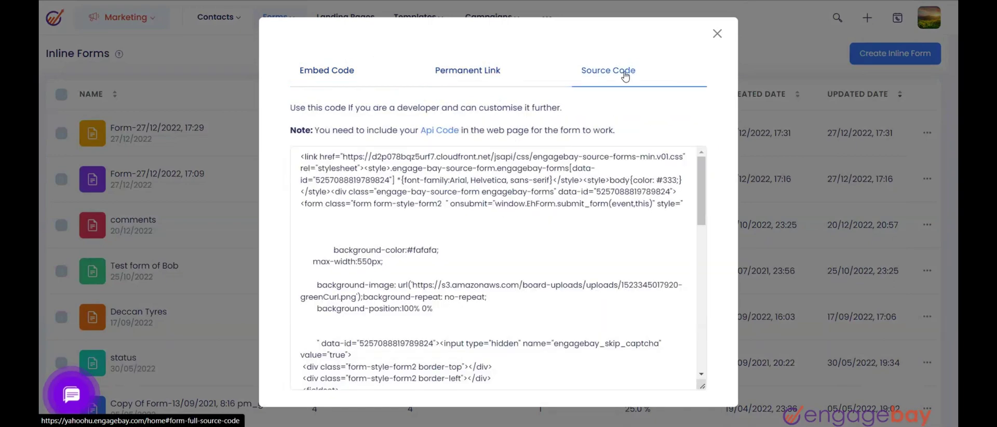
left_click(478, 68)
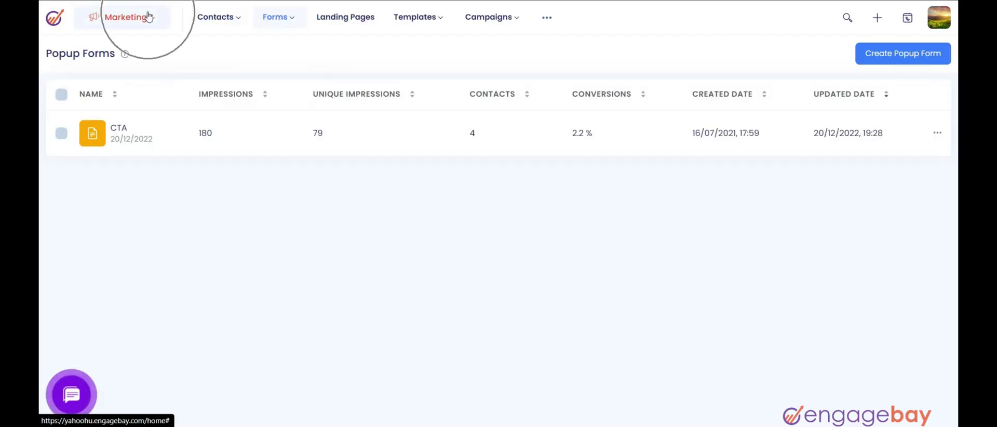
Create a new popup form from the Popup Forms list.
mouse_move(285, 27)
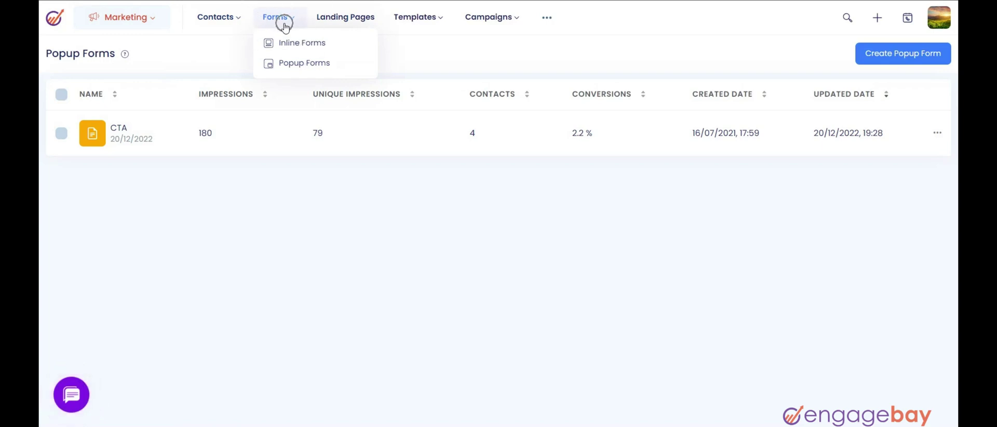
left_click(283, 69)
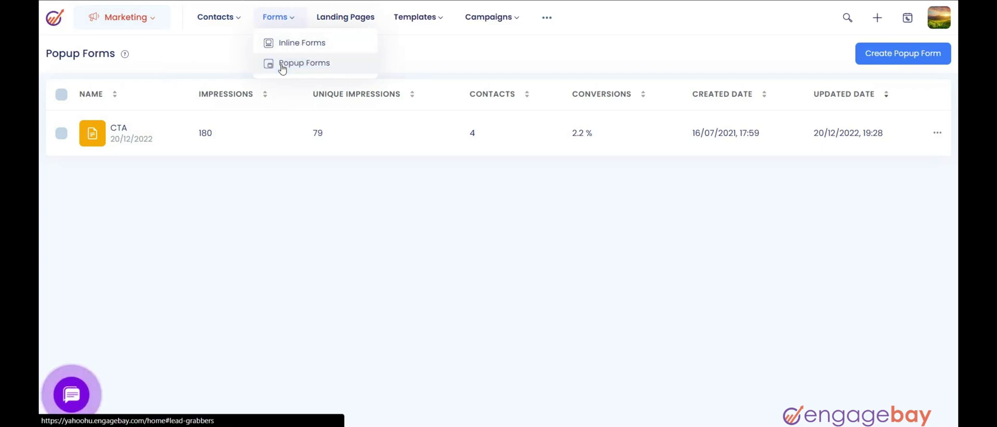
left_click(891, 60)
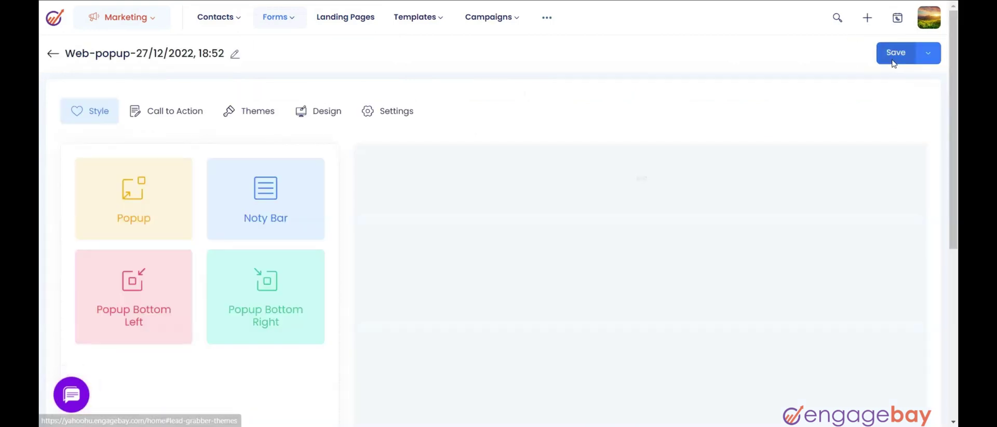
Replace the form's default title with 'Bob form up', fixing a typo, and submit.
left_click(234, 55)
key("ctrl+a")
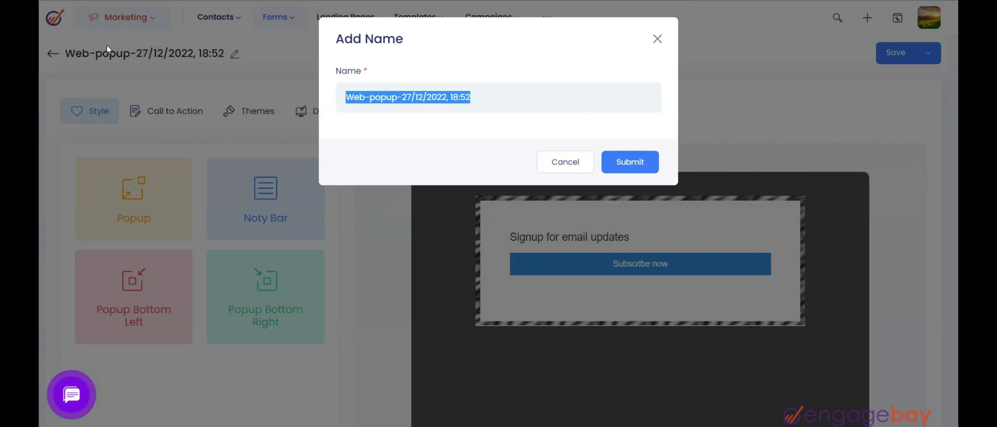
type("Bib")
key("BackSpace")
key("BackSpace")
type("ob ")
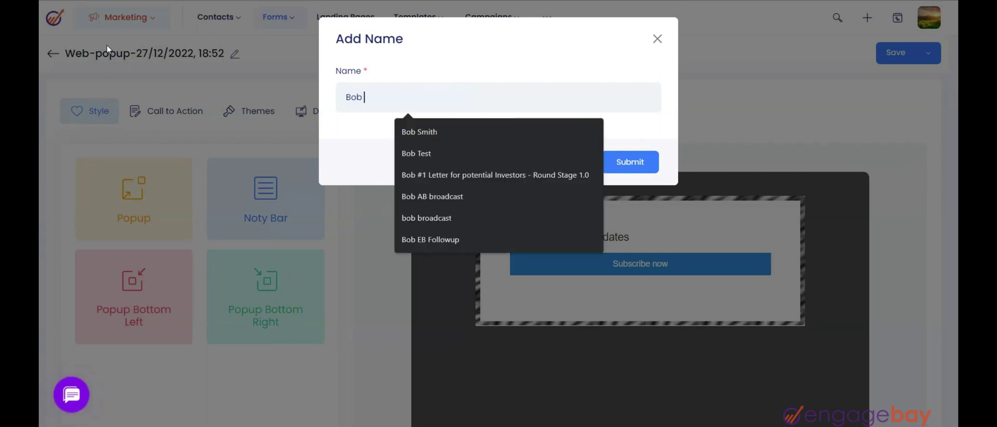
type("form up")
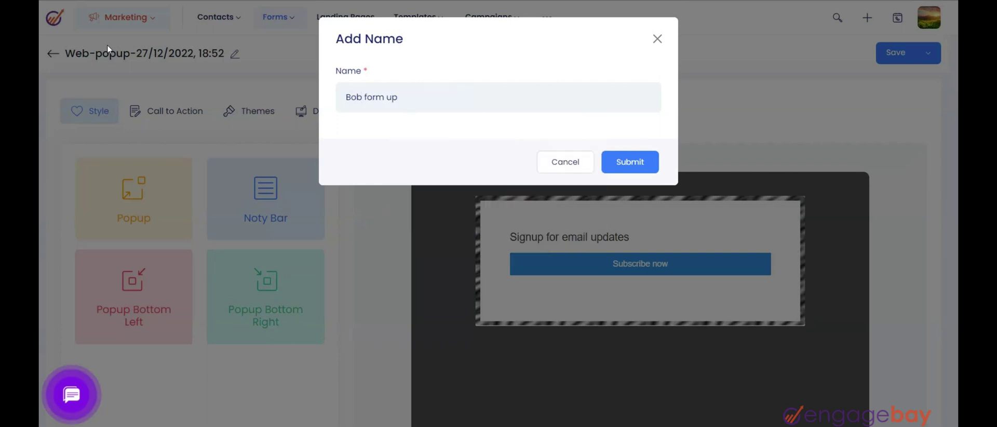
left_click(607, 158)
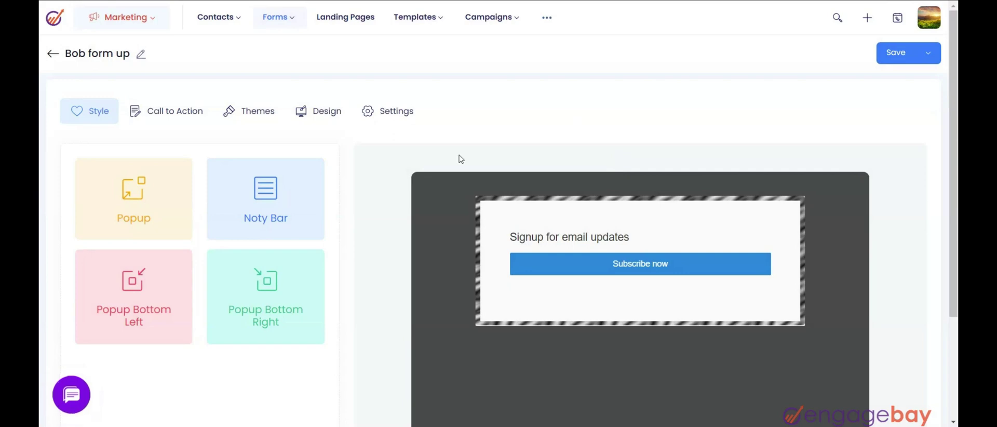
Try Noty Bar and Popup Bottom Left, settle on Popup Bottom Right, then view Call to Action.
left_click(101, 110)
scroll(135, 155, "up", 3)
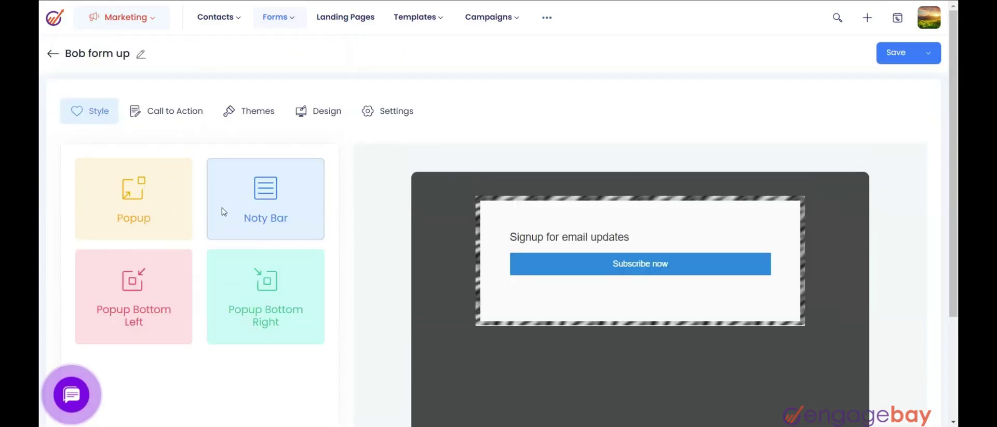
left_click(261, 214)
left_click(161, 288)
left_click(263, 288)
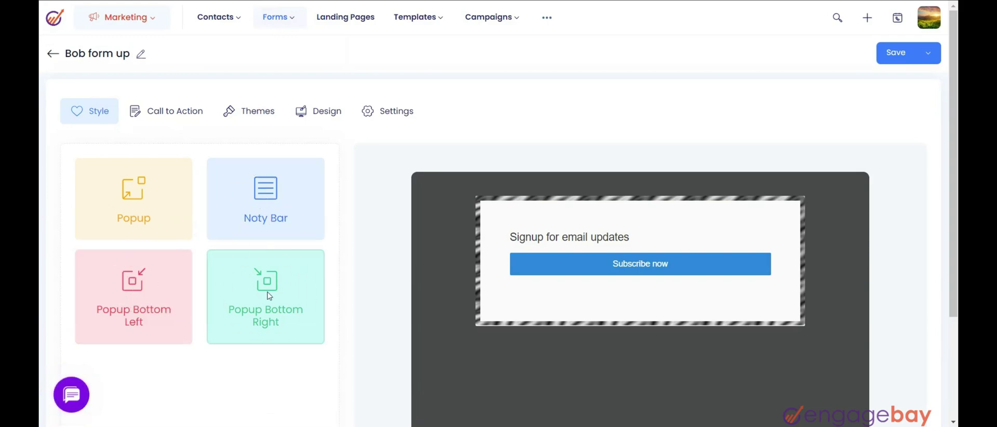
left_click(166, 113)
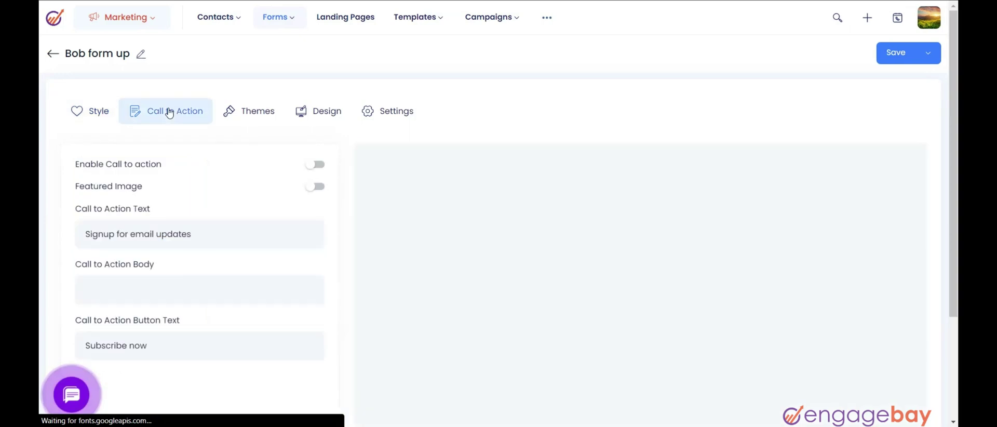
Toggle Enable Call to action on and off, then review the heading, body and button text.
left_click(315, 165)
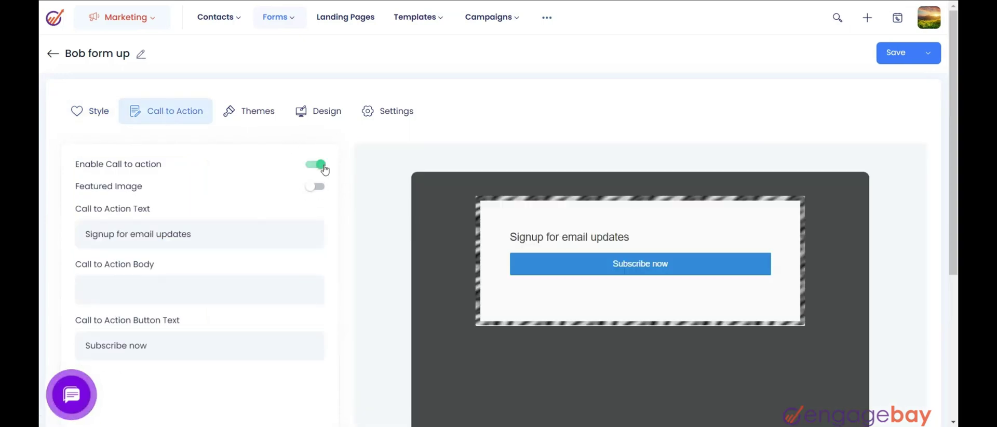
left_click(311, 166)
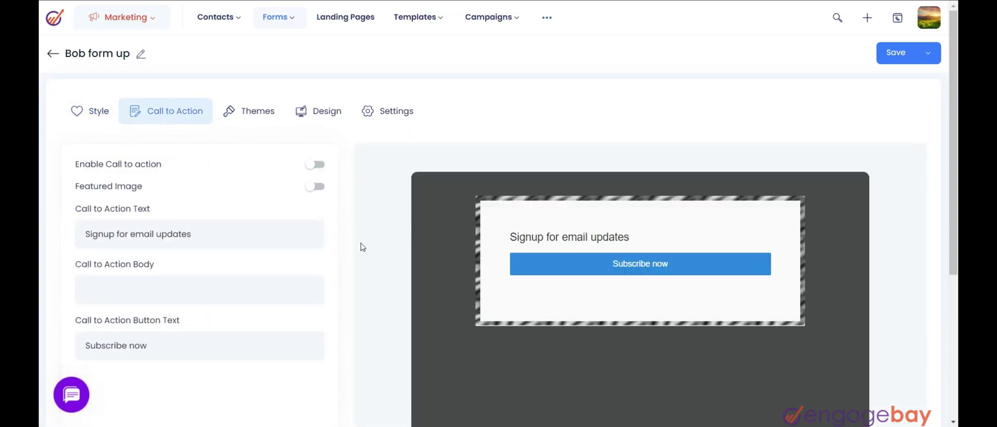
scroll(362, 248, "down", 1)
left_click(233, 182)
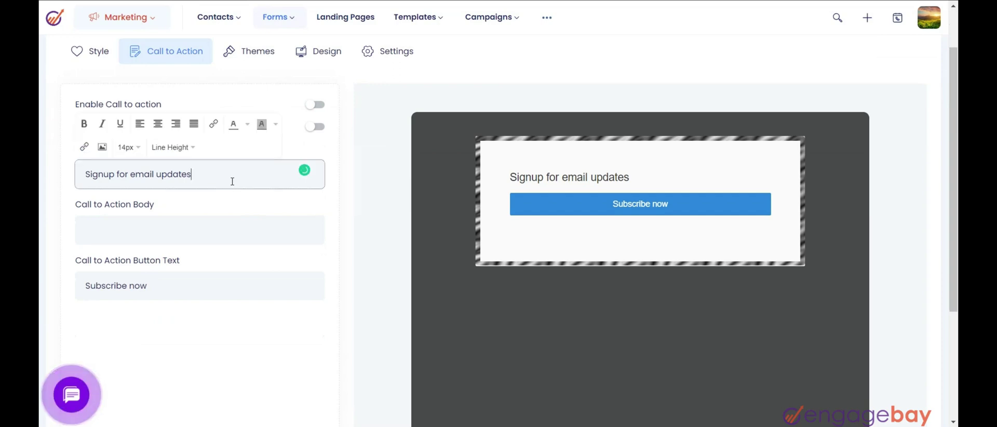
left_click(198, 217)
left_click(203, 291)
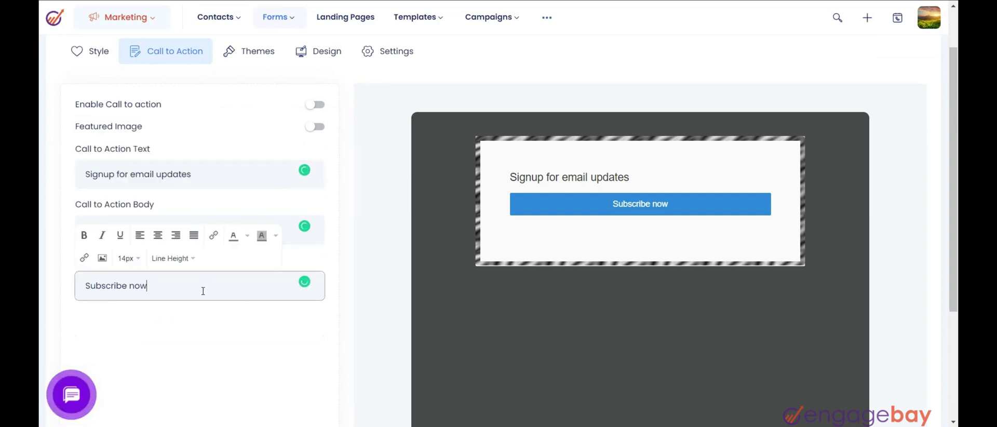
Apply the second popup theme, 'Sign up today for FREE', from the Themes gallery.
left_click(249, 61)
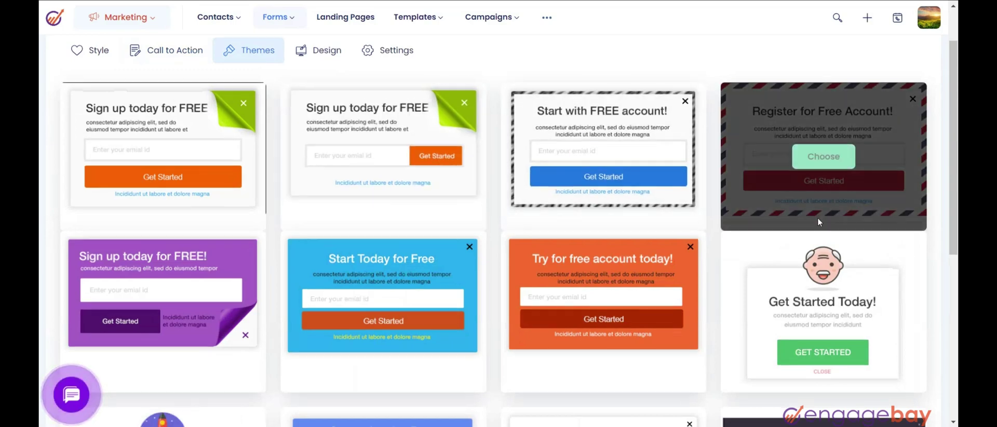
scroll(817, 218, "down", 3)
scroll(606, 274, "up", 5)
mouse_move(411, 249)
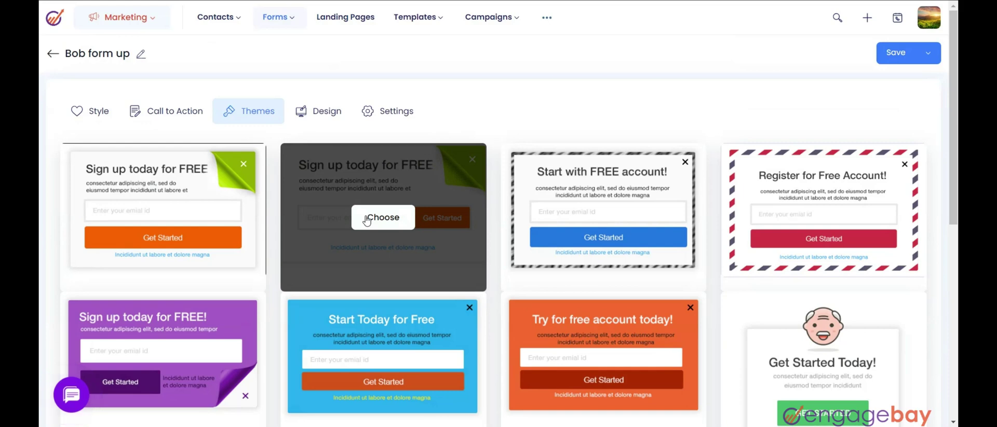
left_click(383, 217)
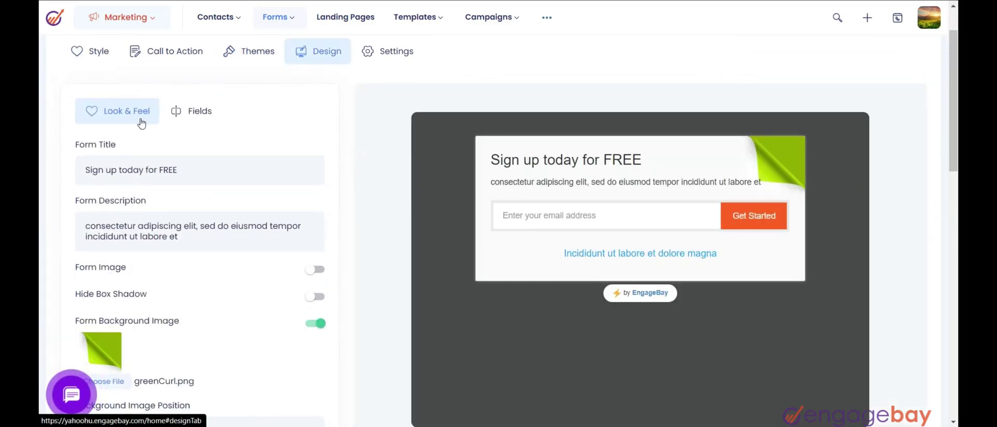
Review Look & Feel, then add a First Name field below the email field via Add New Field.
scroll(216, 178, "down", 1)
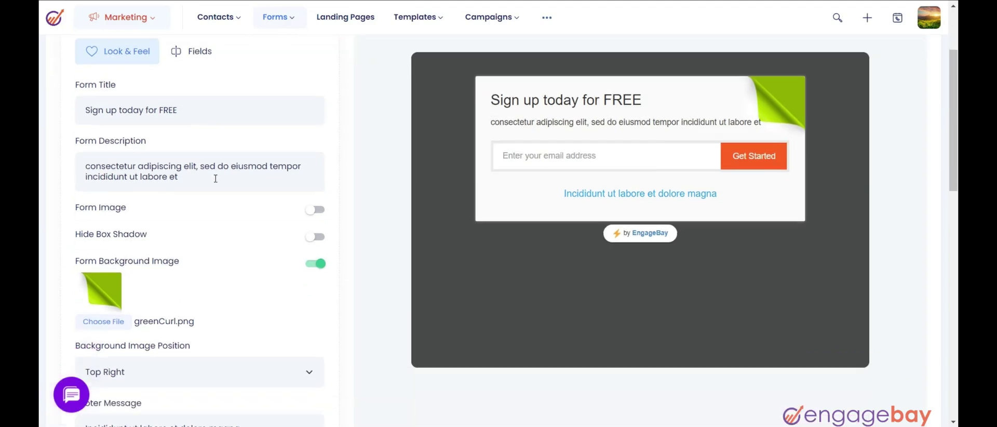
scroll(211, 186, "down", 4)
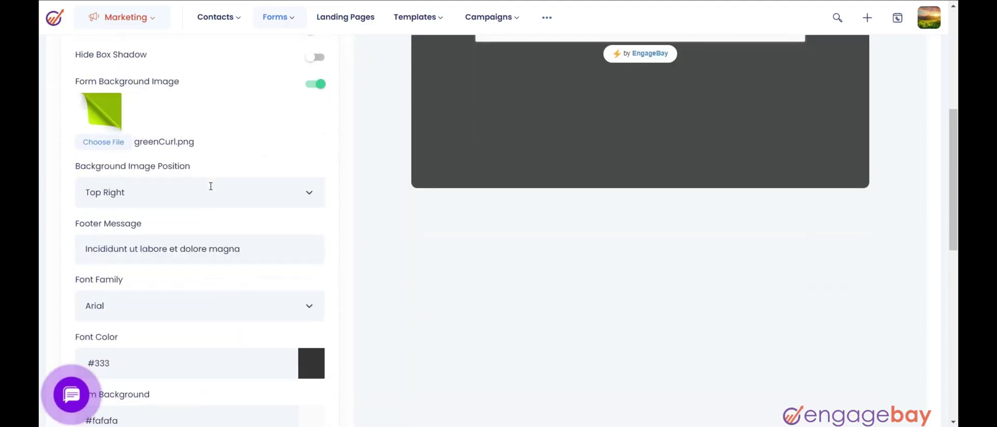
scroll(211, 186, "down", 1)
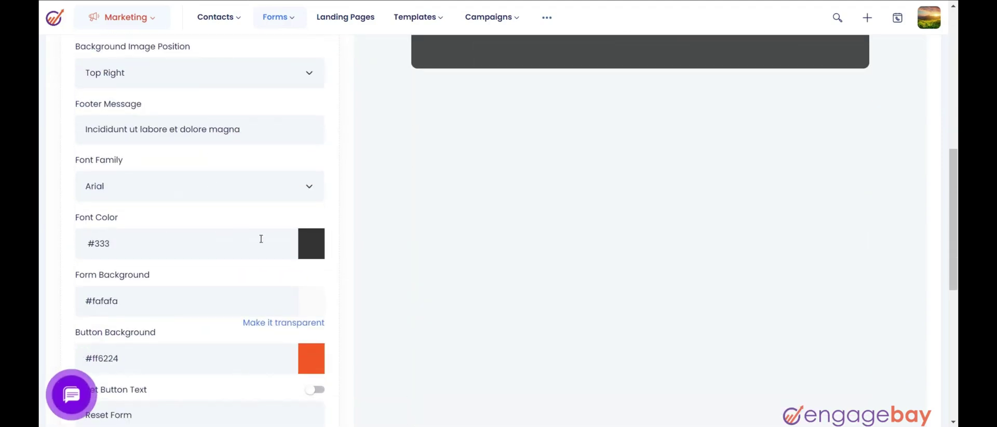
scroll(265, 254, "down", 1)
scroll(263, 255, "up", 8)
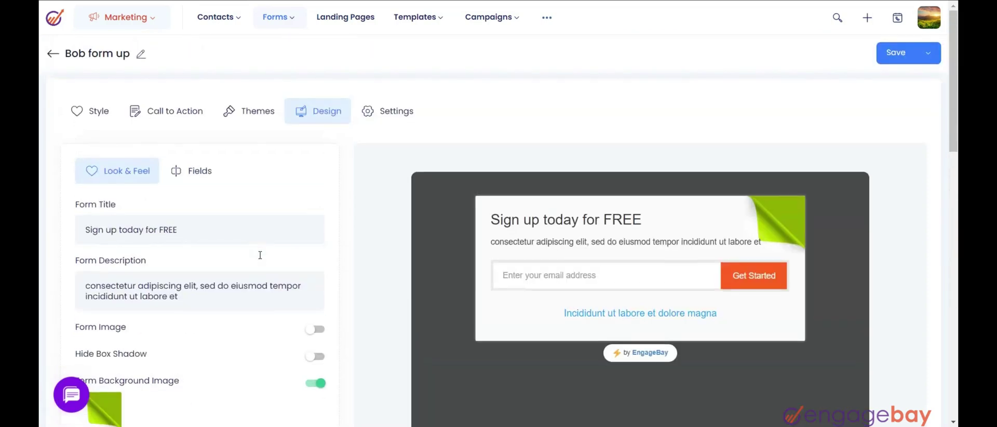
left_click(208, 170)
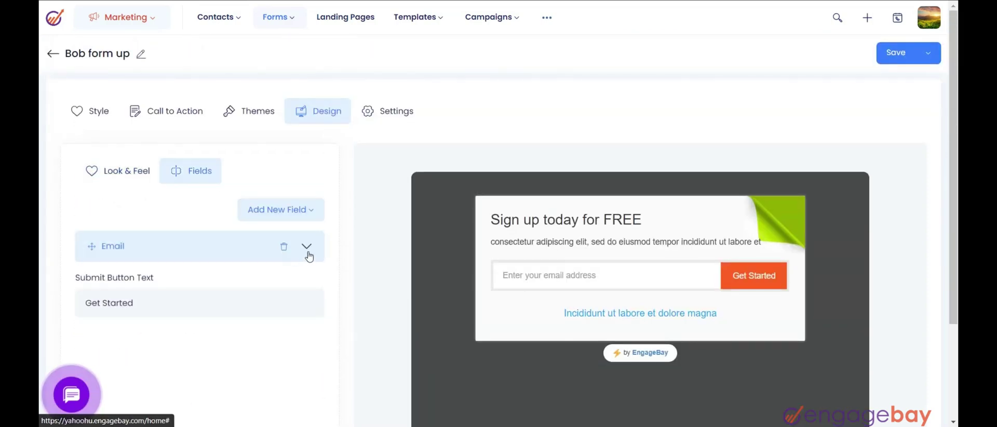
left_click(309, 214)
left_click(260, 237)
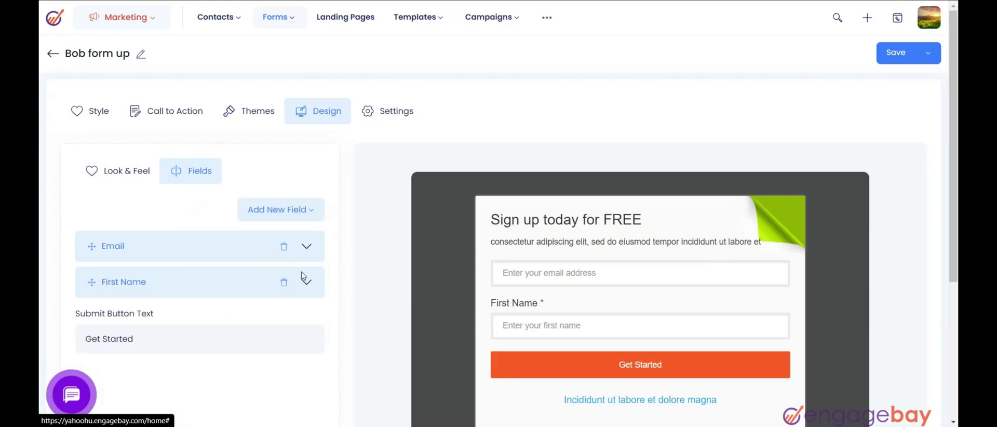
scroll(333, 293, "down", 2)
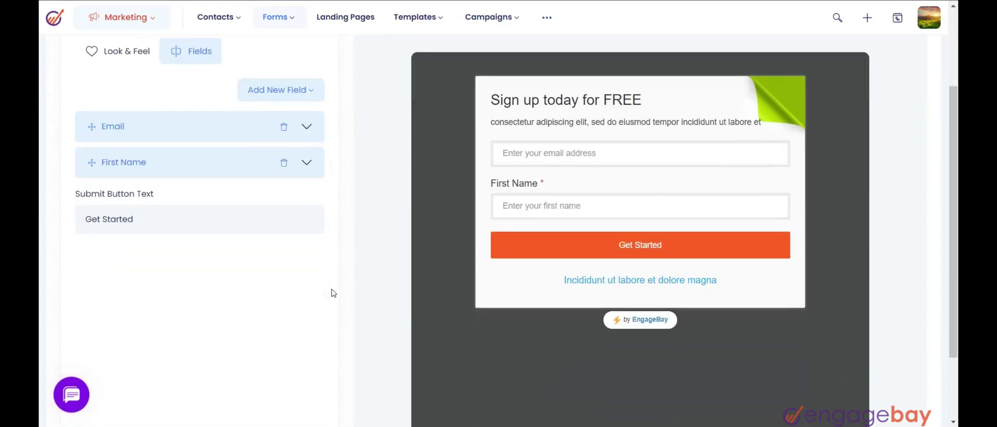
scroll(333, 293, "up", 2)
In Main Settings, switch the Page URL condition to 'doesn't contain' and back to 'contains'.
left_click(401, 52)
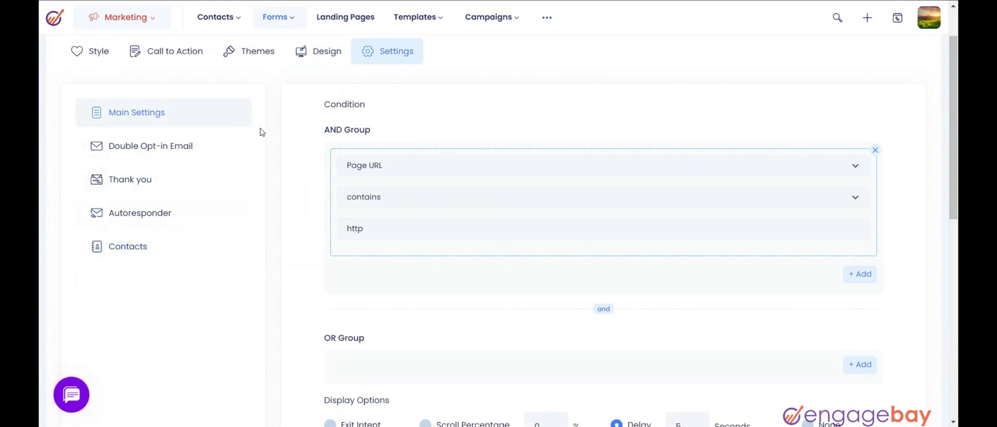
left_click(420, 200)
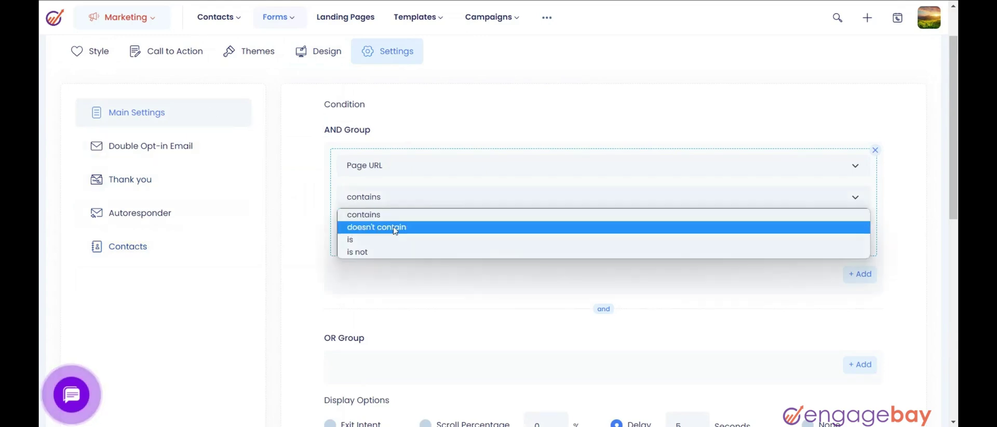
left_click(395, 227)
left_click(405, 202)
left_click(390, 215)
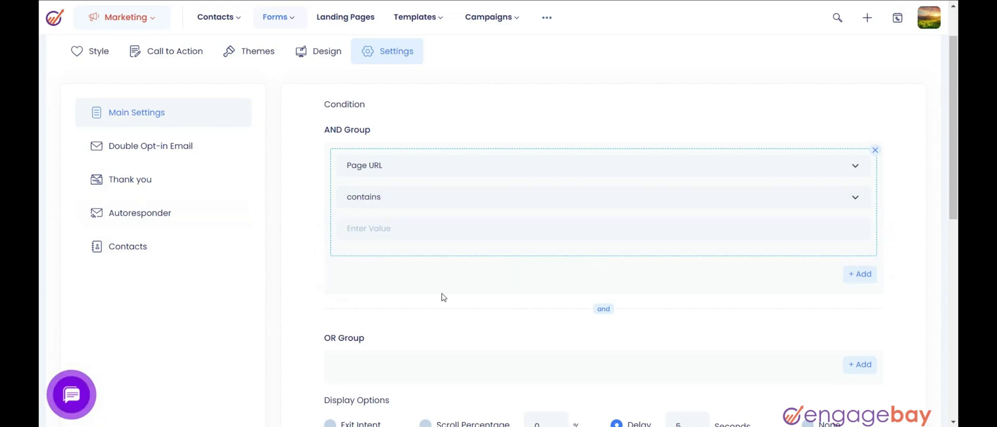
scroll(444, 297, "down", 3)
scroll(442, 296, "up", 3)
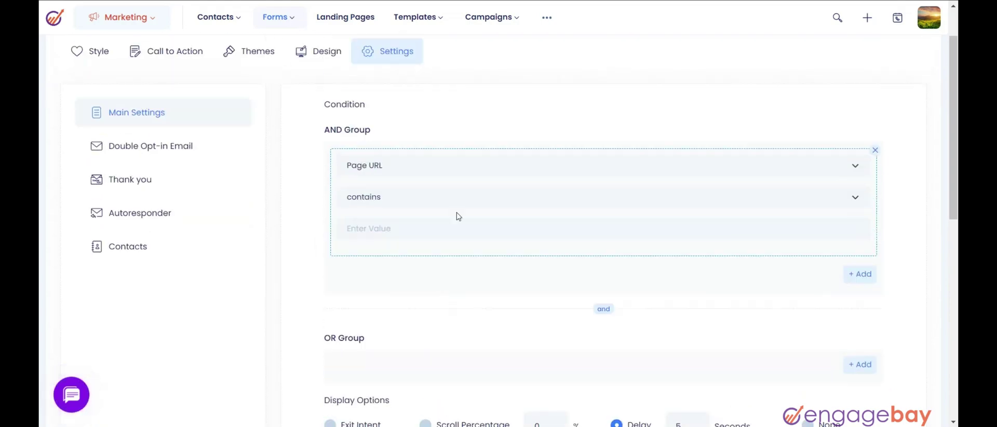
Try the exit, scroll-percentage and time-delay display options, then set Display Options to None.
left_click(347, 335)
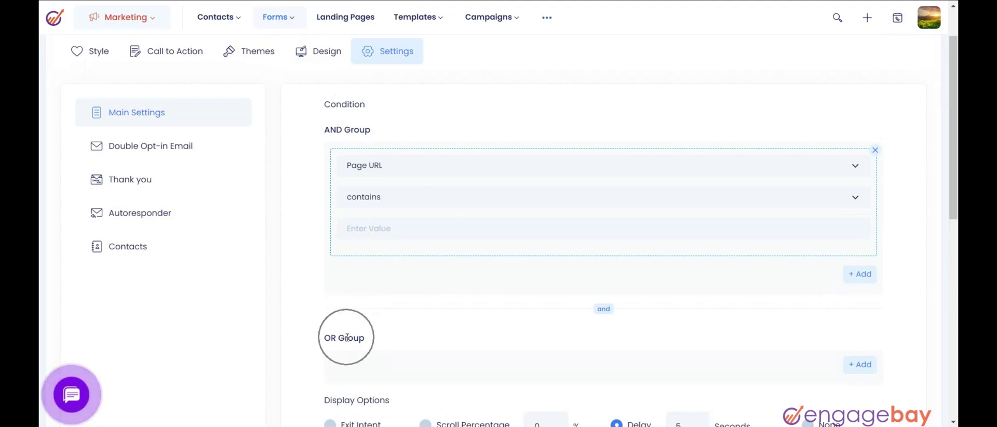
scroll(397, 328, "down", 3)
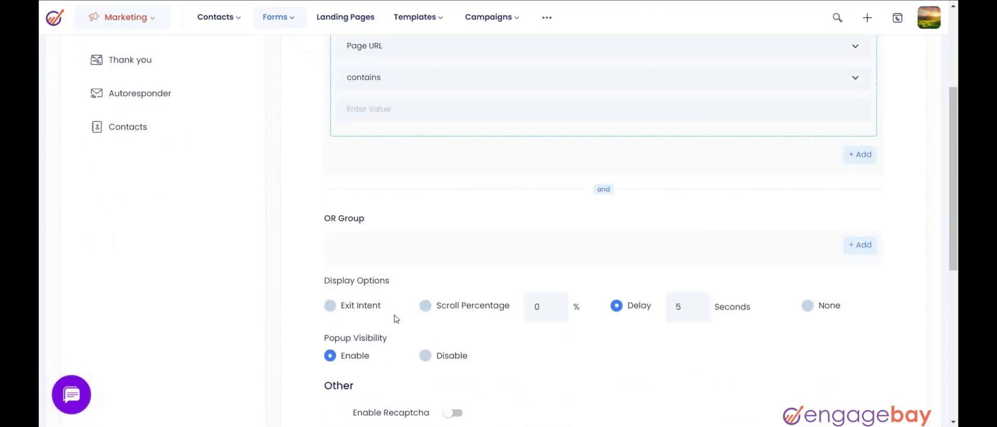
left_click(331, 309)
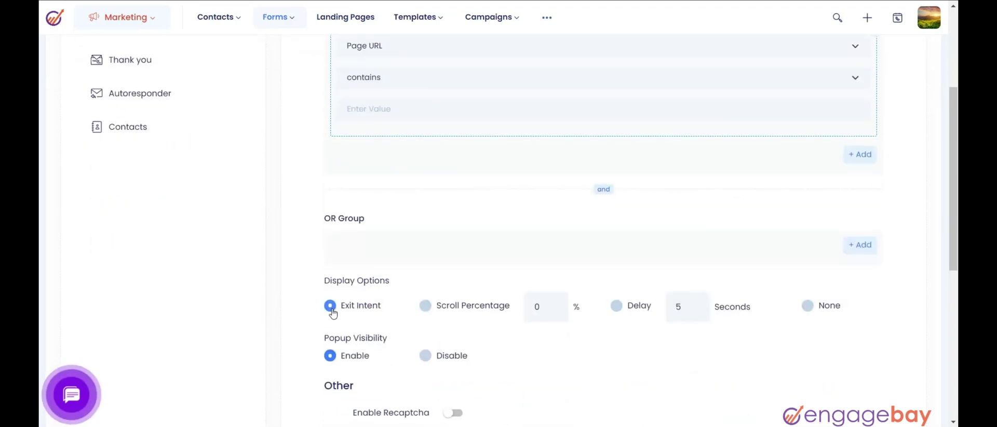
left_click(423, 308)
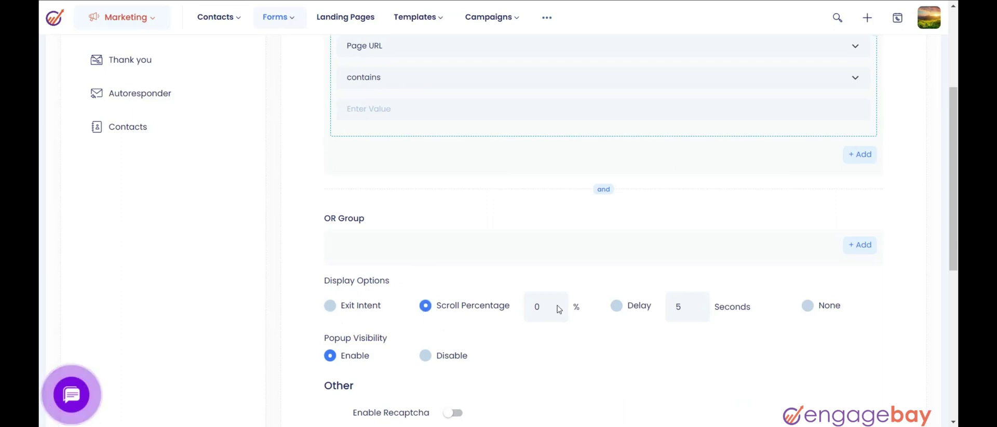
left_click(616, 307)
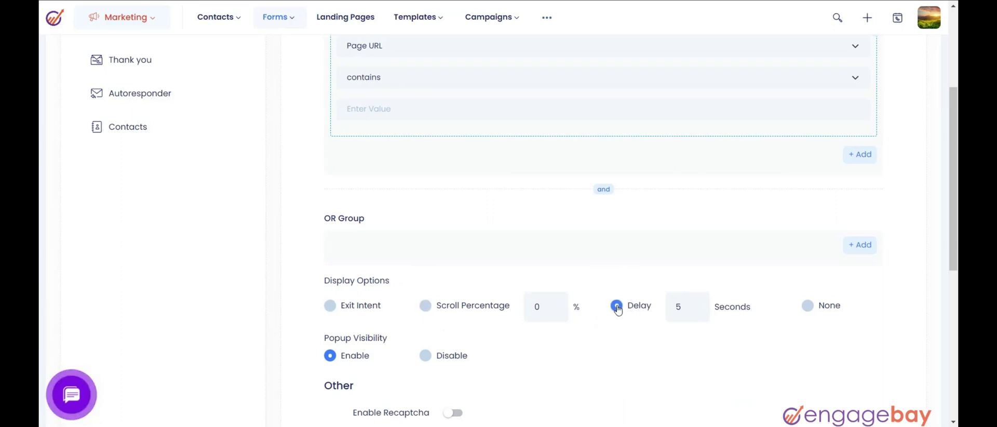
left_click(808, 306)
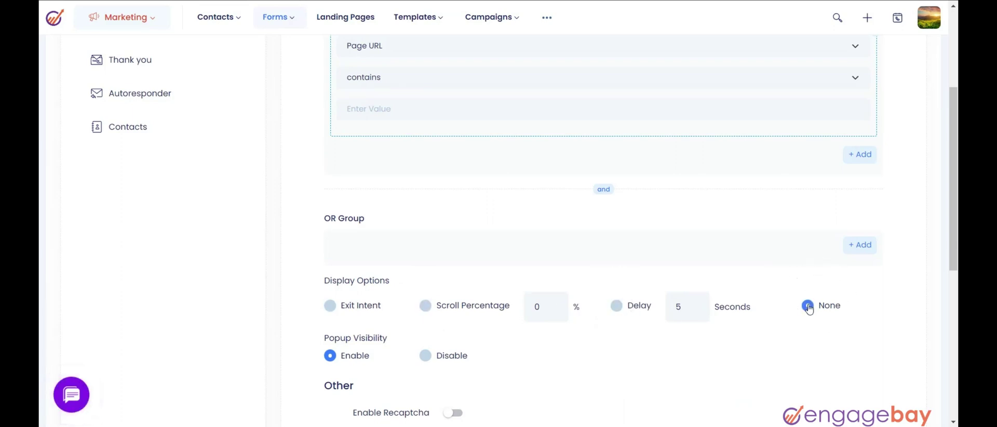
Keep Popup Visibility on Enable and turn on Enable Recaptcha.
scroll(808, 308, "down", 2)
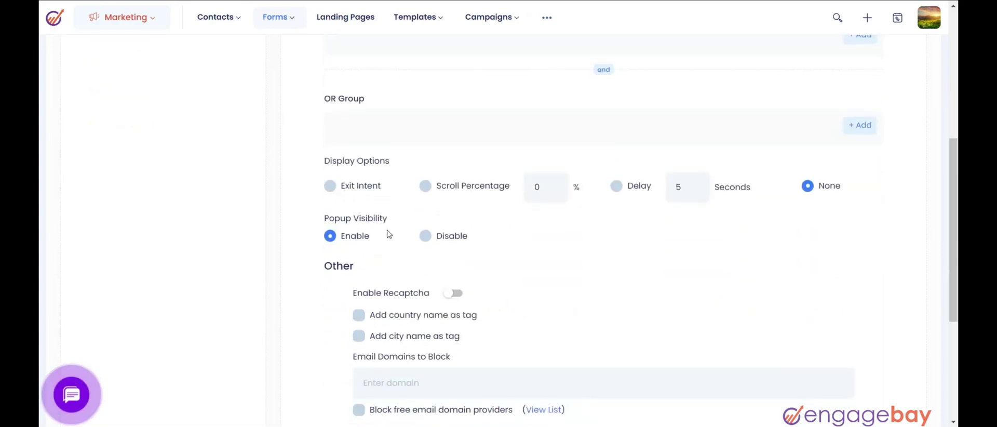
left_click(426, 236)
left_click(332, 235)
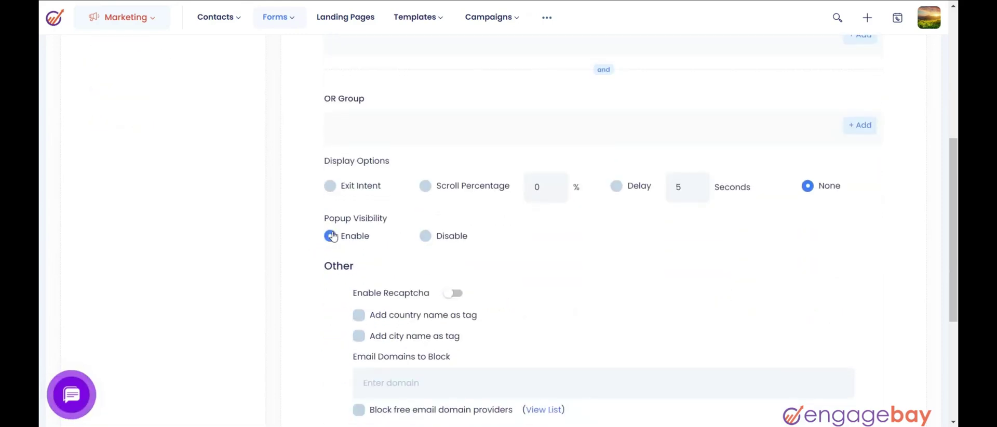
scroll(521, 265, "down", 1)
left_click(454, 233)
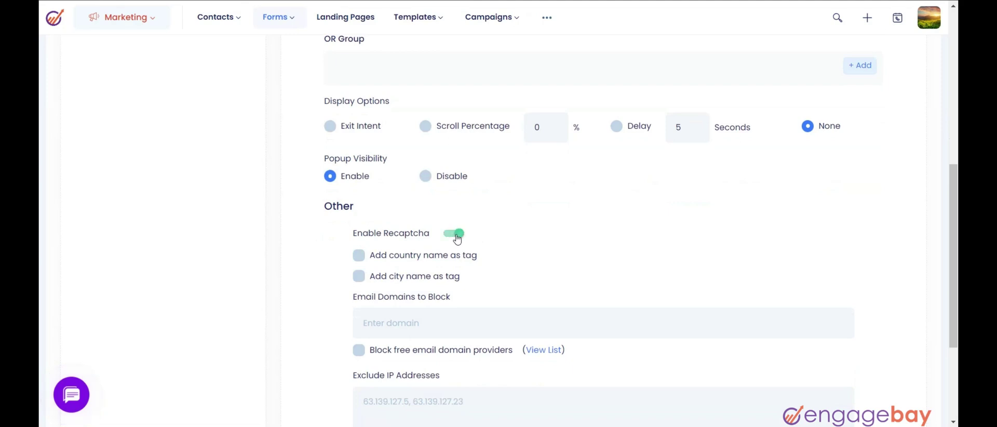
left_click(449, 234)
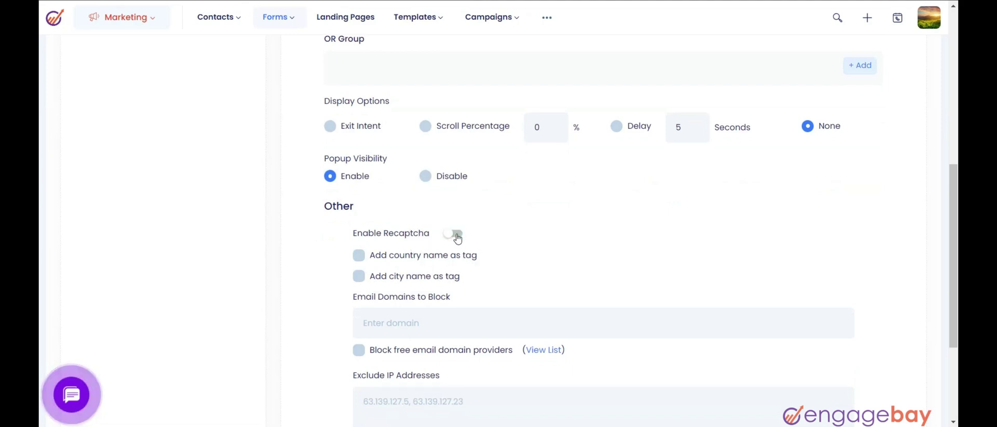
left_click(455, 234)
Tag new contacts with their country name, leaving city-name tagging off.
scroll(532, 227, "down", 1)
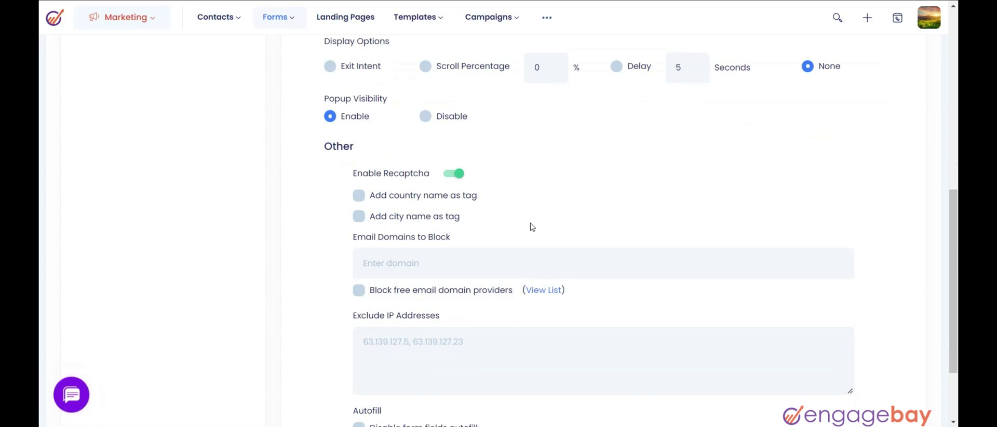
left_click(359, 196)
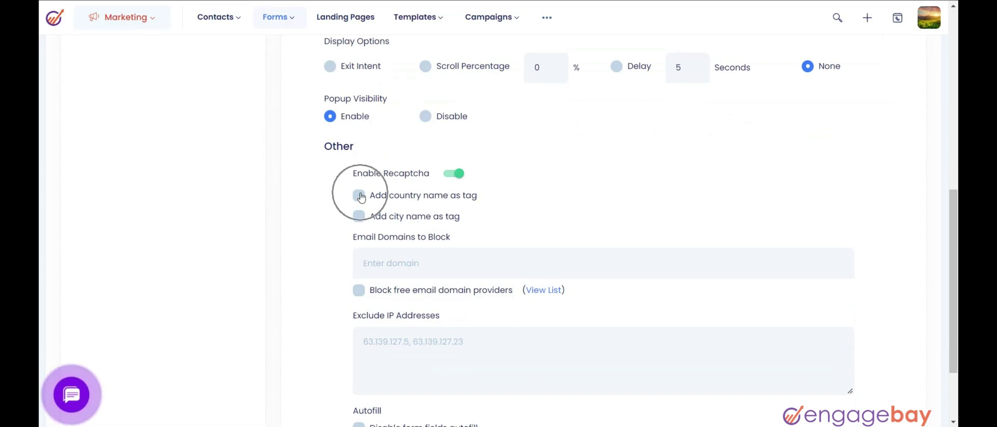
left_click(360, 196)
left_click(359, 196)
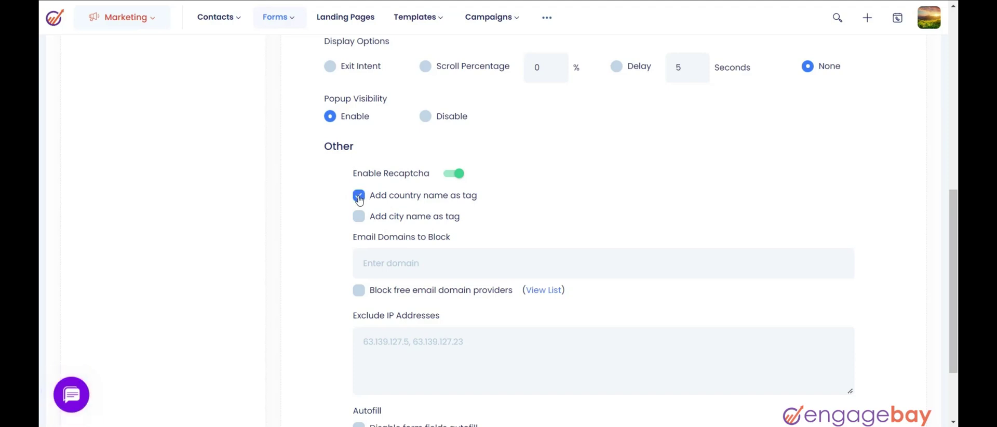
left_click(357, 221)
left_click(357, 222)
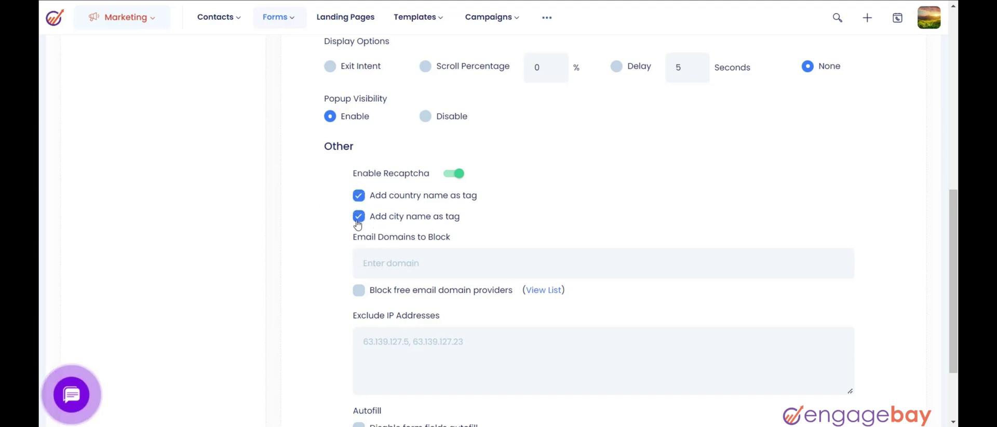
left_click(357, 222)
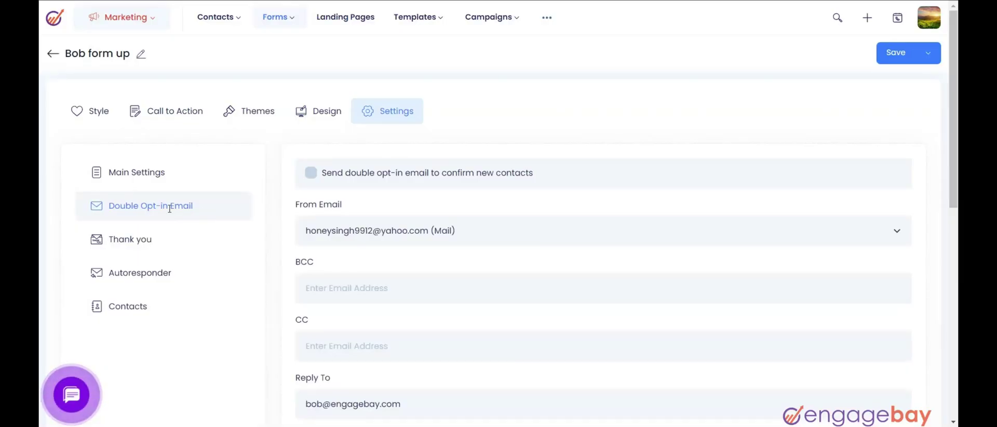
left_click(169, 208)
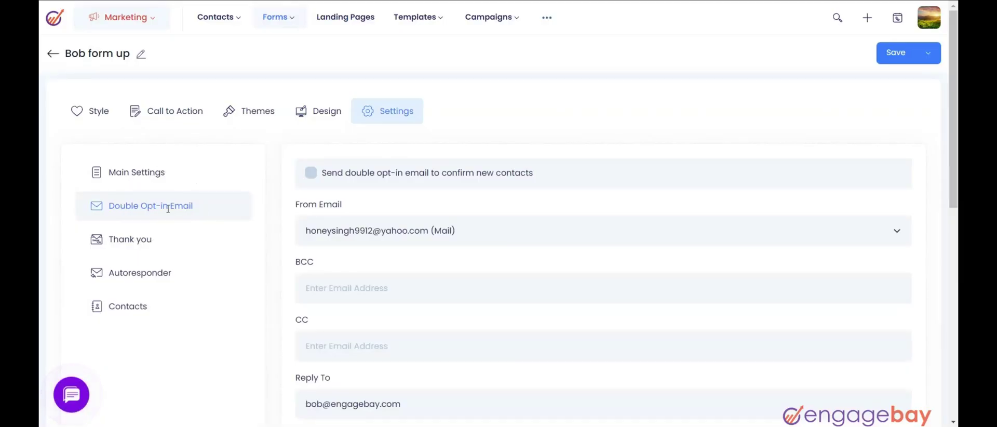
Enable 'Send double opt-in email to confirm new contacts' and review the 'Important: Confirm your subscription' message.
left_click(311, 172)
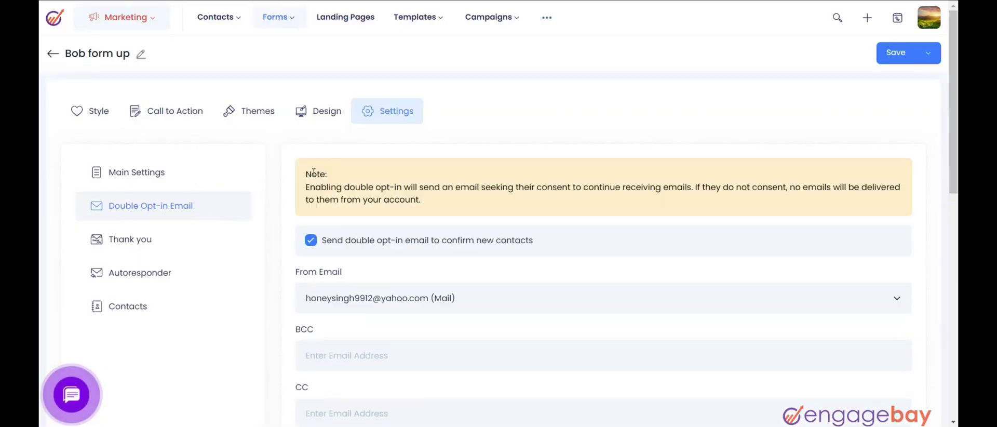
scroll(476, 331, "down", 8)
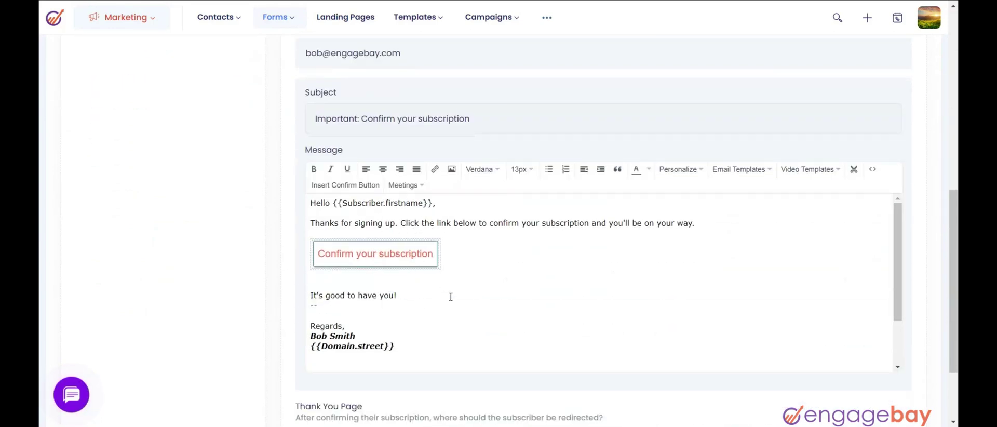
scroll(451, 299, "up", 5)
scroll(454, 306, "down", 5)
mouse_move(458, 317)
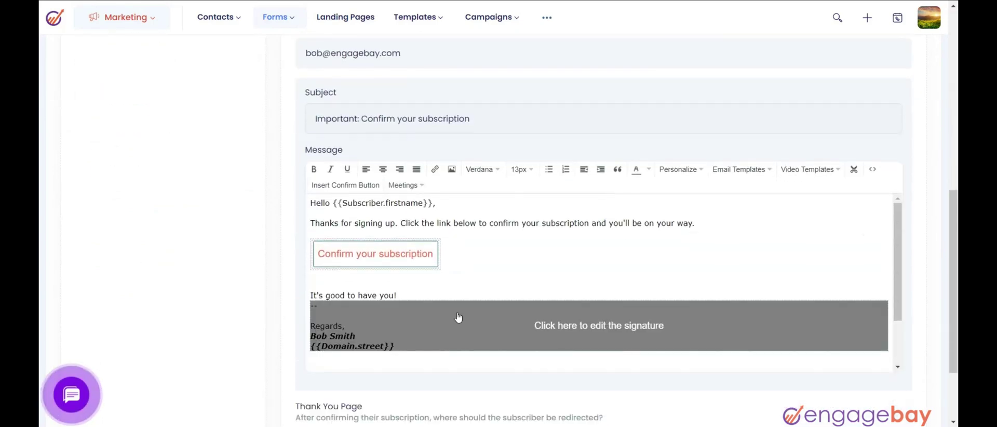
scroll(485, 329, "up", 5)
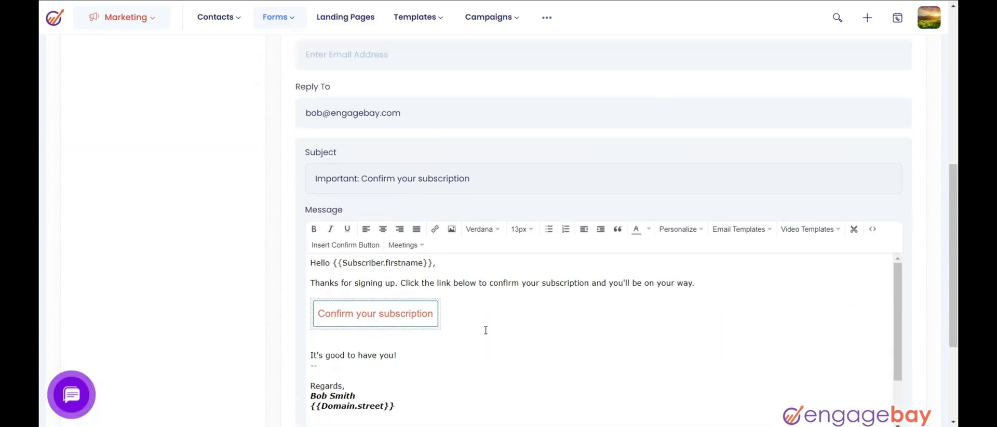
scroll(270, 261, "up", 3)
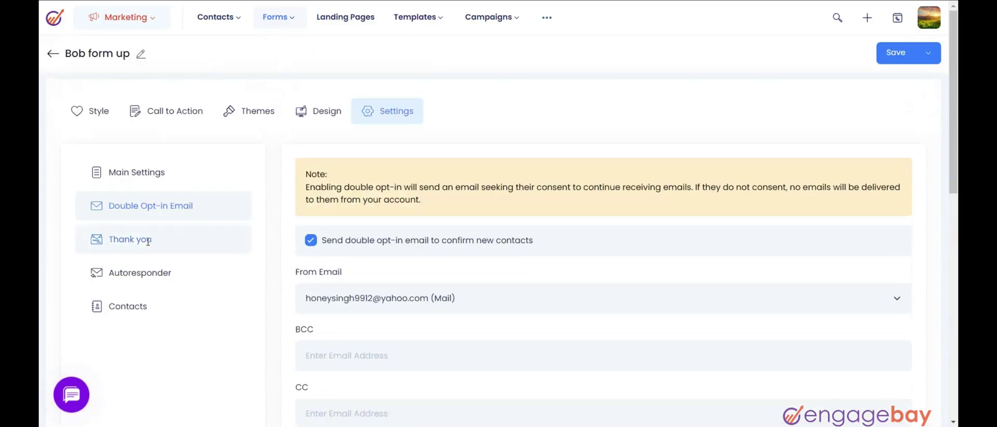
In Thank you settings, choose Redirect to another page and keep submission email notifications enabled.
left_click(149, 240)
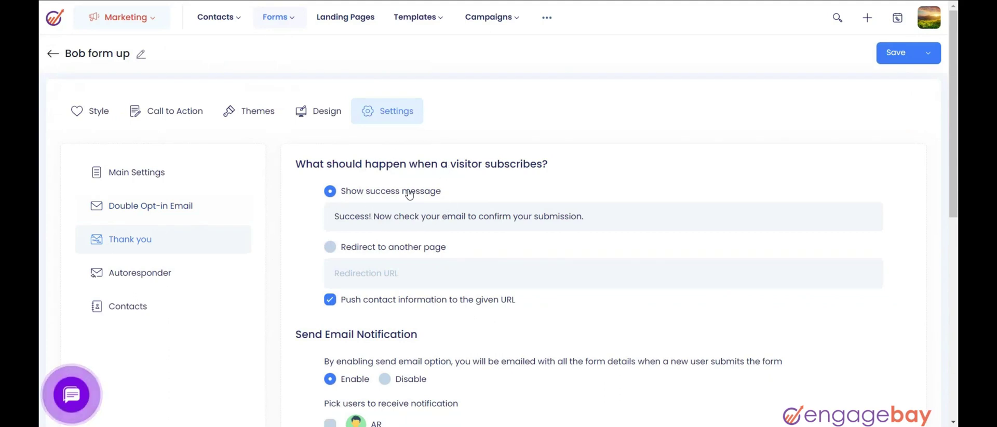
scroll(409, 195, "down", 1)
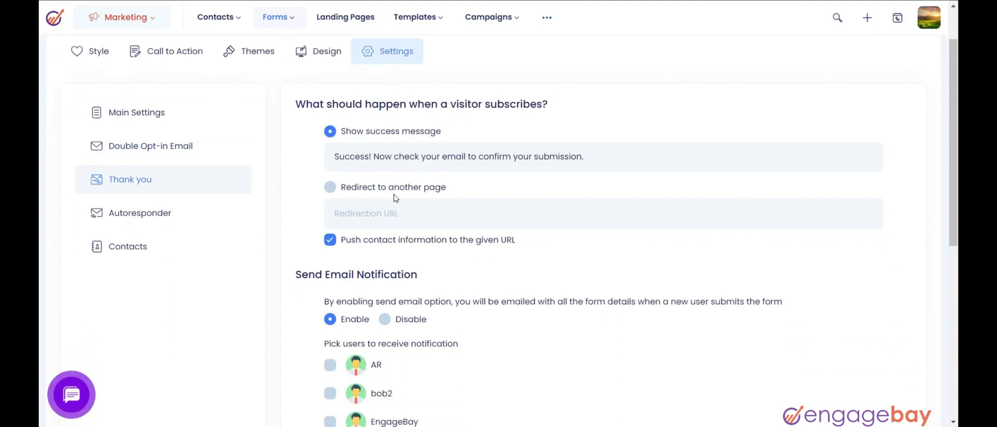
left_click(328, 189)
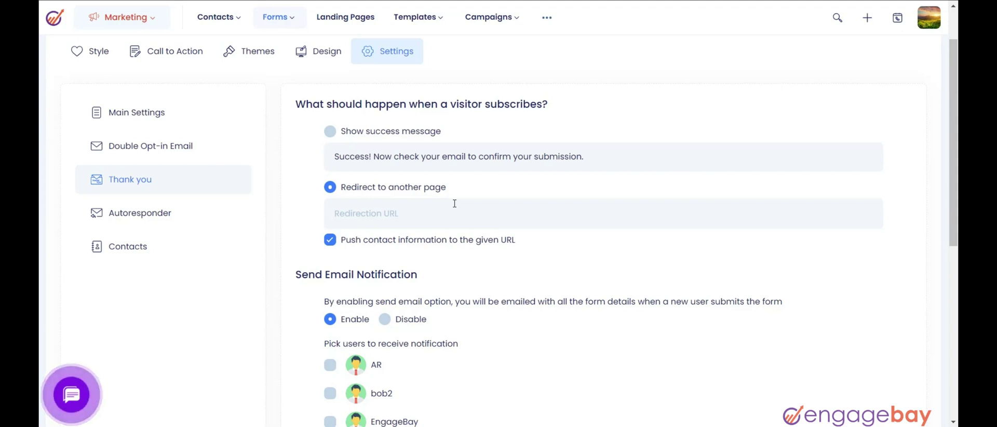
scroll(455, 203, "down", 1)
scroll(530, 270, "down", 1)
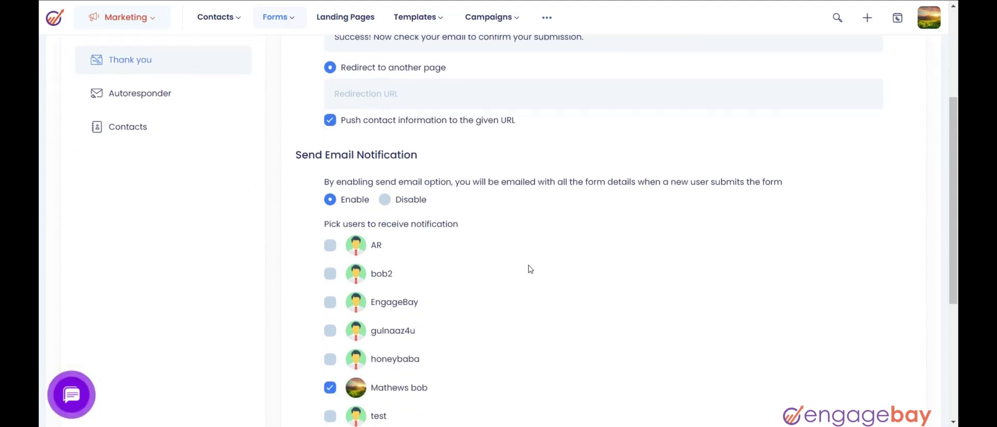
left_click(387, 203)
left_click(349, 202)
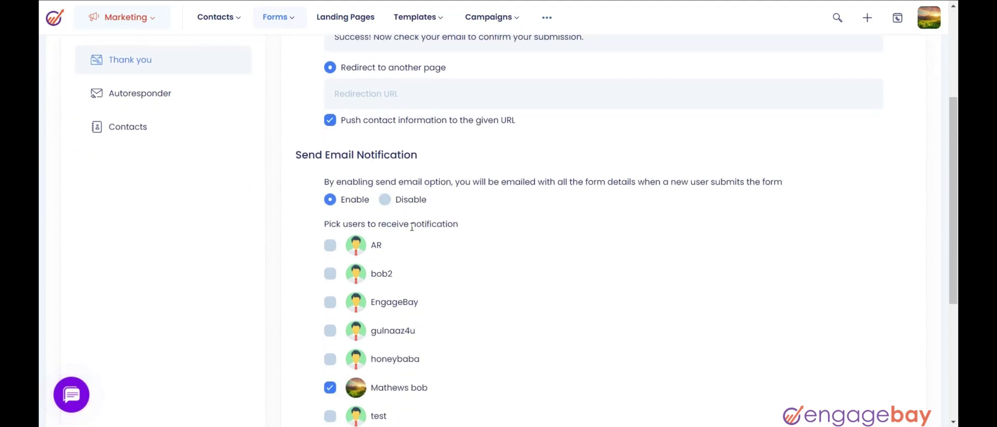
Add the third and fourth listed users to notifications and pick a different From Email address.
scroll(443, 254, "down", 1)
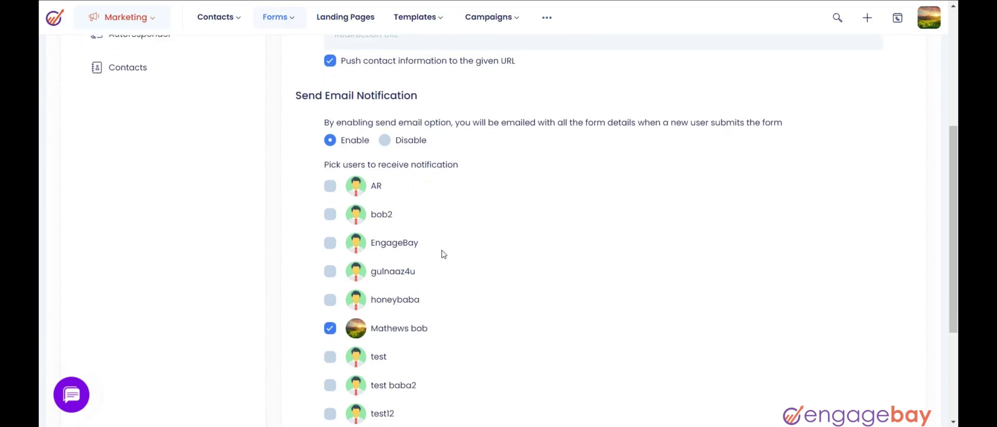
left_click(330, 243)
left_click(331, 271)
scroll(432, 285, "down", 3)
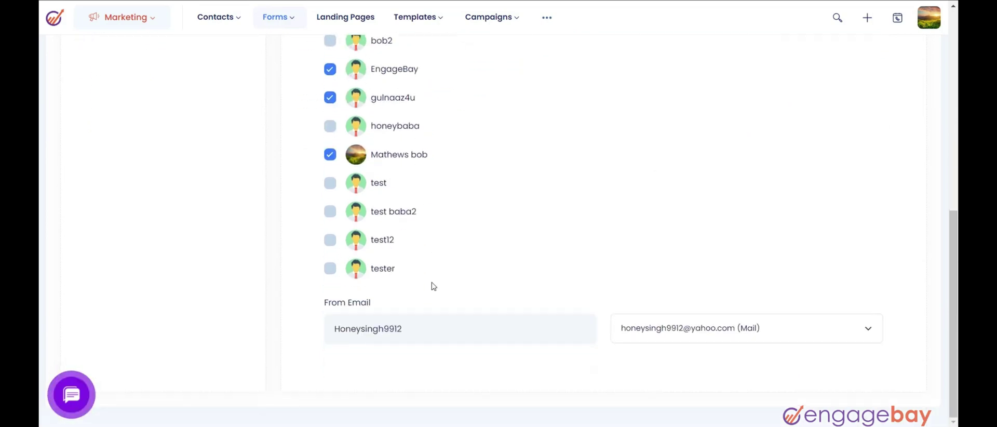
left_click(698, 331)
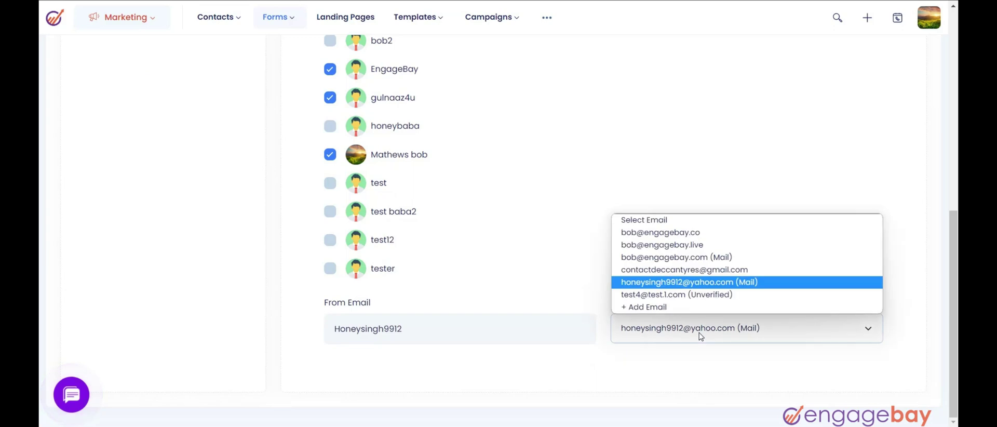
left_click(685, 237)
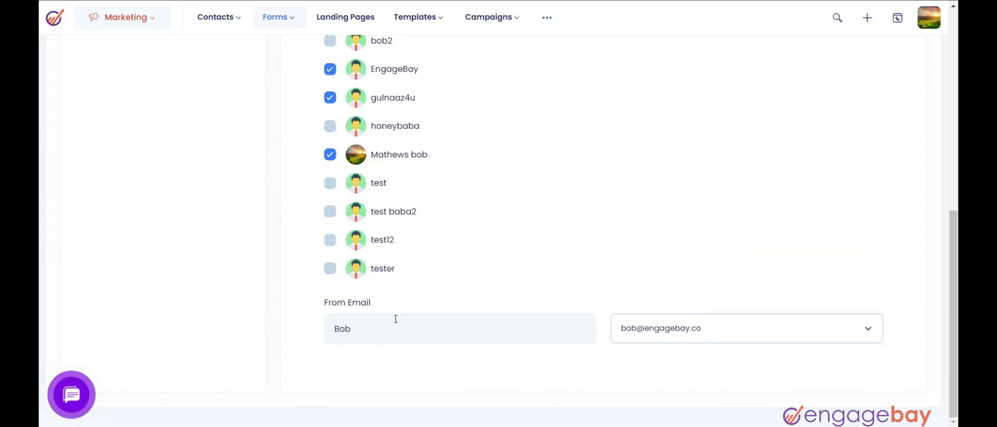
scroll(442, 330, "up", 10)
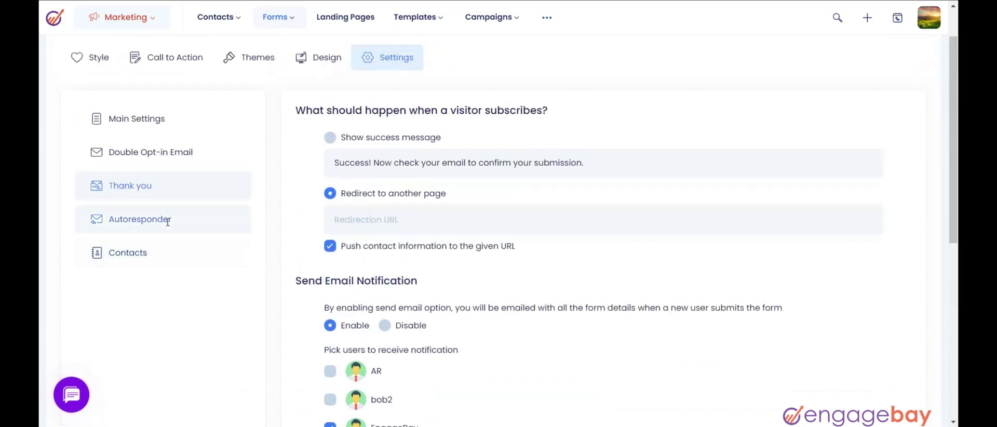
Check 'Send Response For the Subscribed Contacts' in Autoresponder, then view the form's empty Contacts list.
left_click(167, 221)
left_click(311, 119)
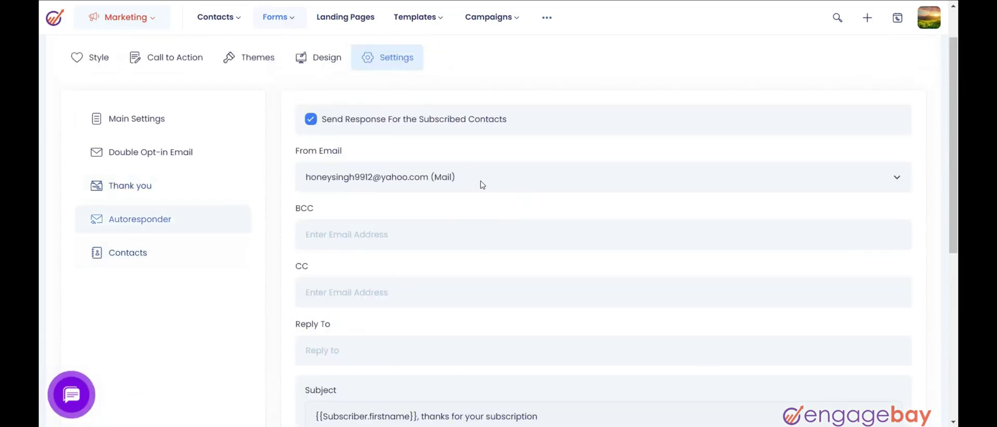
scroll(483, 184, "down", 5)
scroll(402, 283, "up", 5)
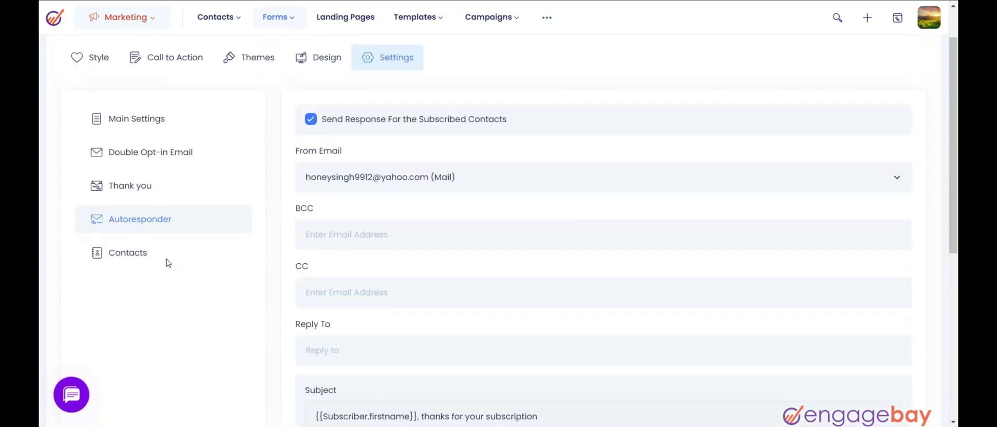
left_click(168, 262)
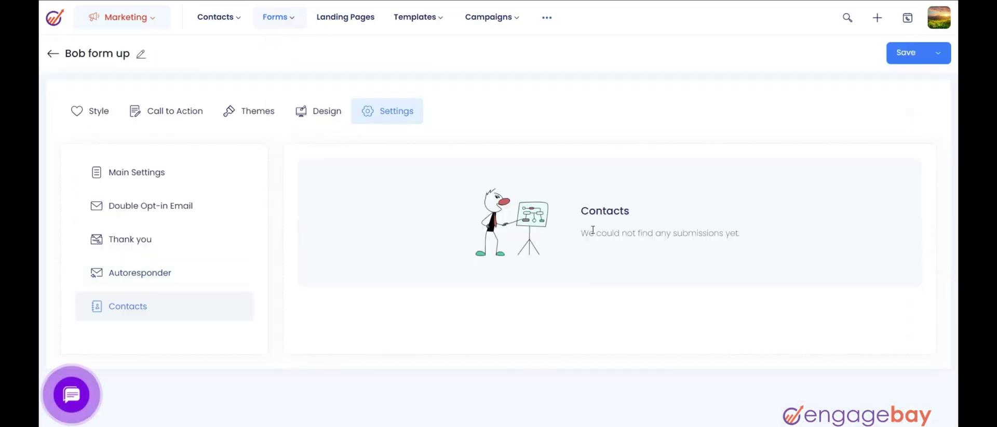